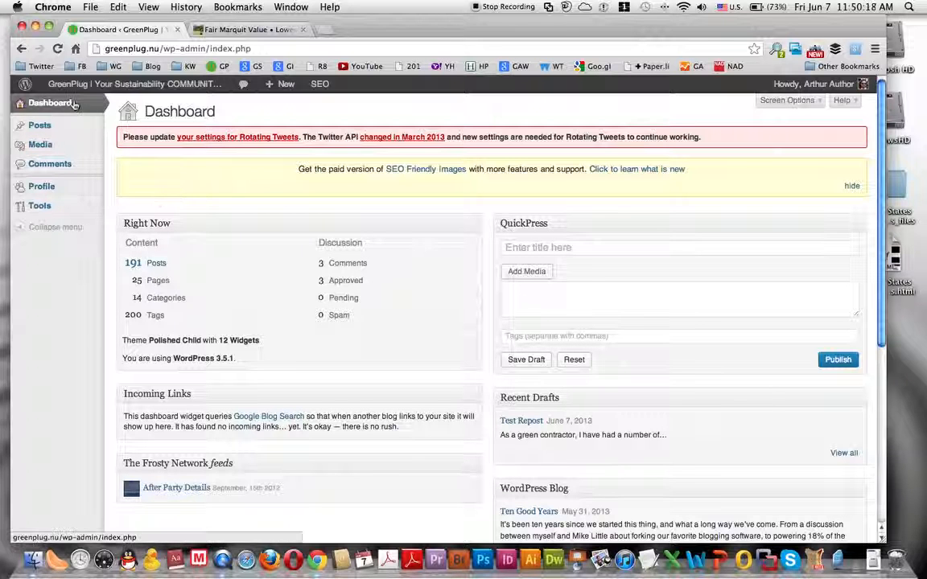
Create a new WordPress post and enter "Test repost article" as its title.
mouse_move(836, 91)
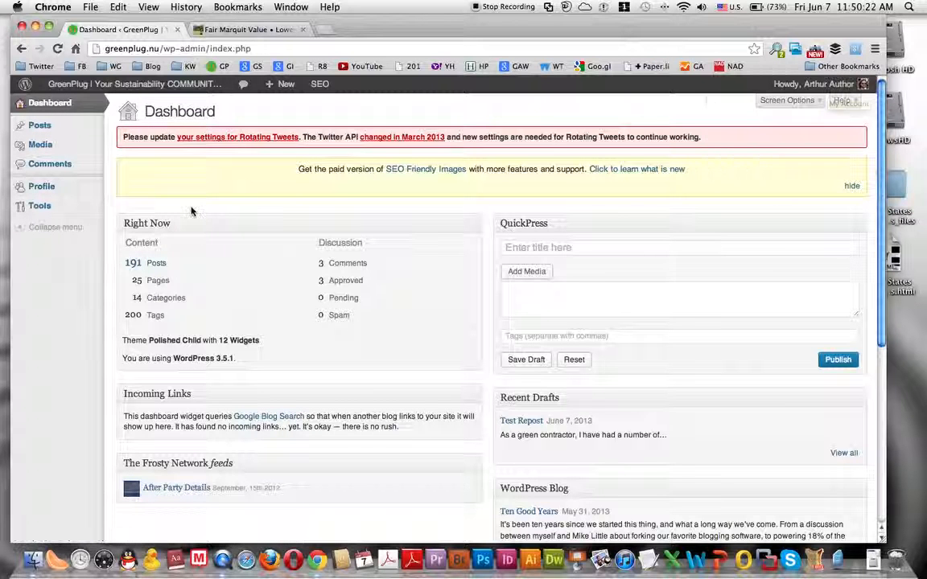
mouse_move(41, 127)
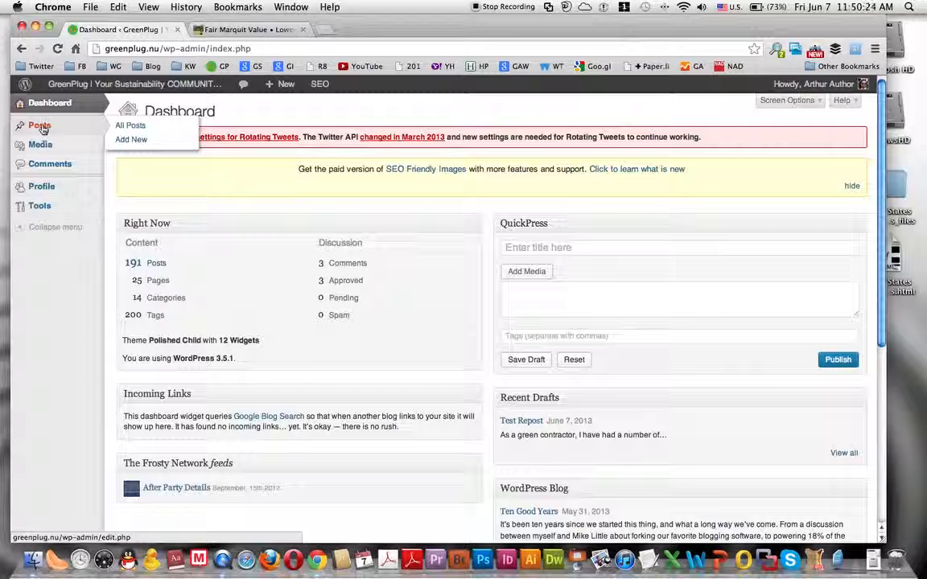
left_click(132, 140)
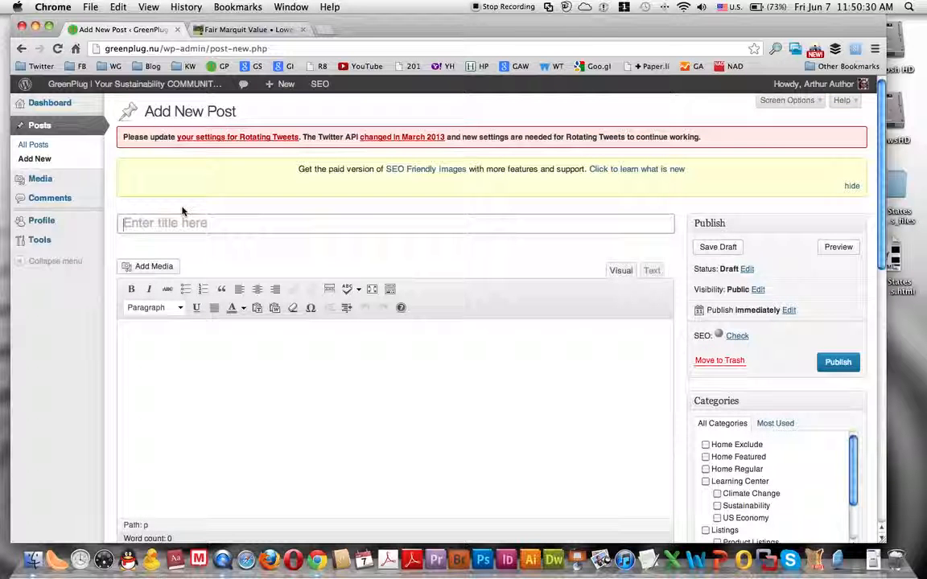
left_click(188, 222)
type("Test rep")
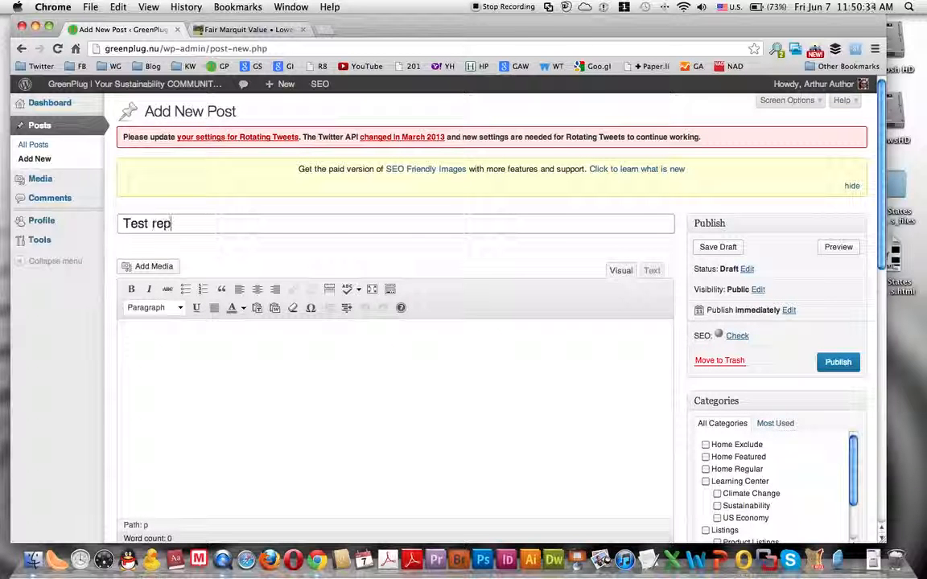
type("ost article")
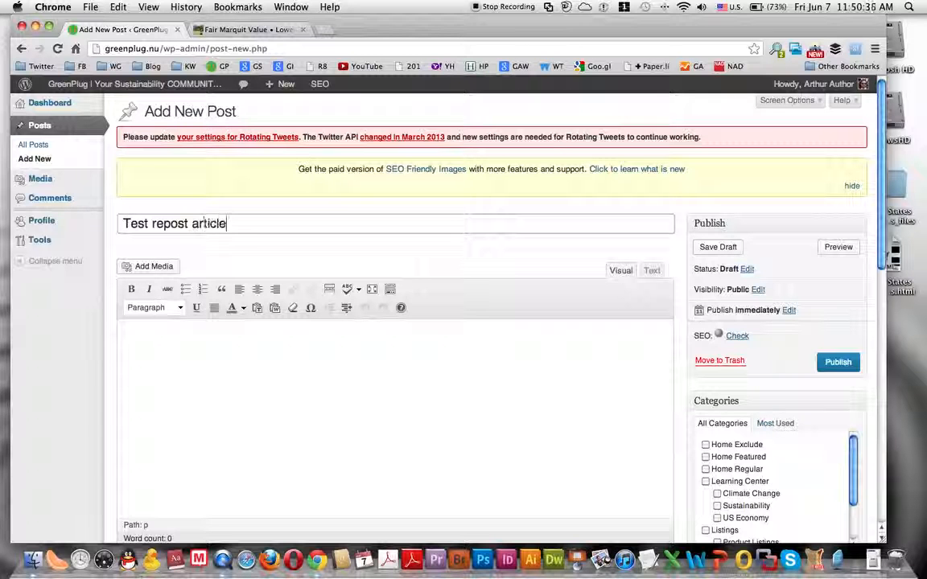
Capitalise the second and third words of the post title so that it reads "Test Repost Article".
left_click(190, 223)
key("Delete")
type("A")
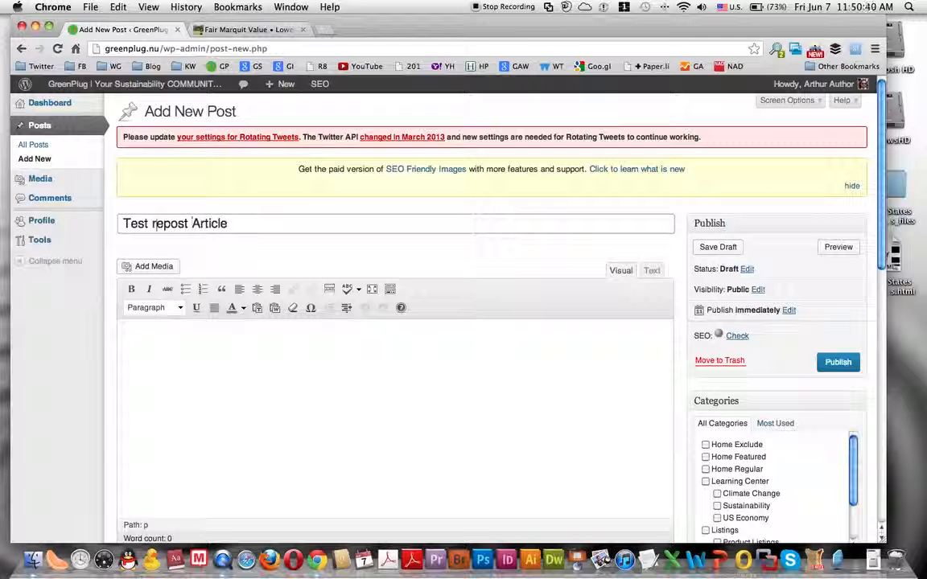
left_click(152, 223)
key("Delete")
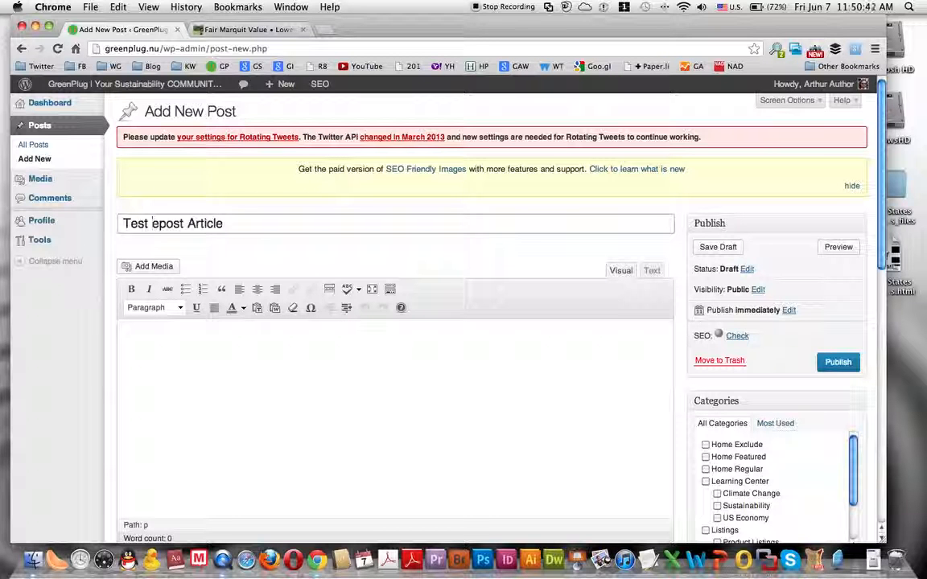
type("R")
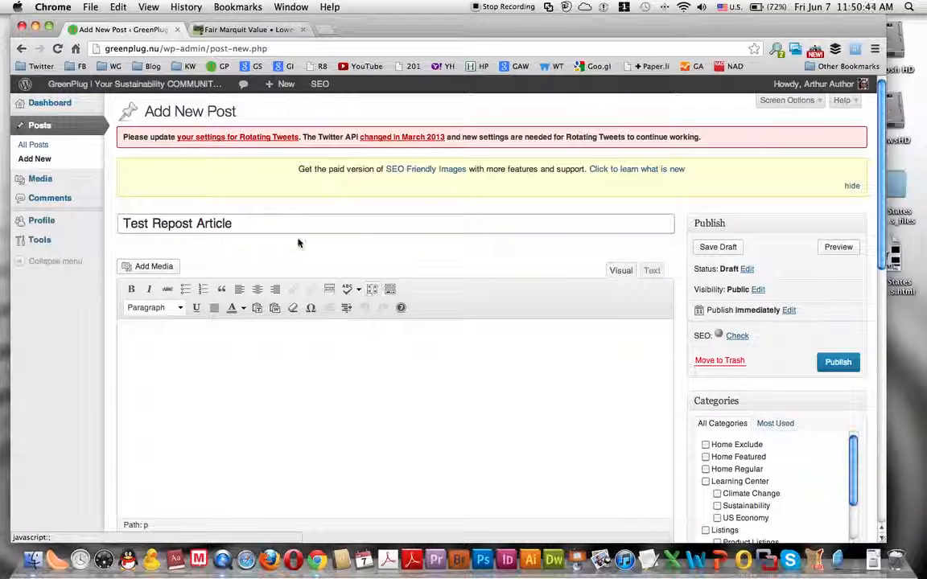
Switch to the open Tumblr article "Lowering Our Carbon Footprint" and copy its three body paragraphs, without the heading and image.
left_click(257, 29)
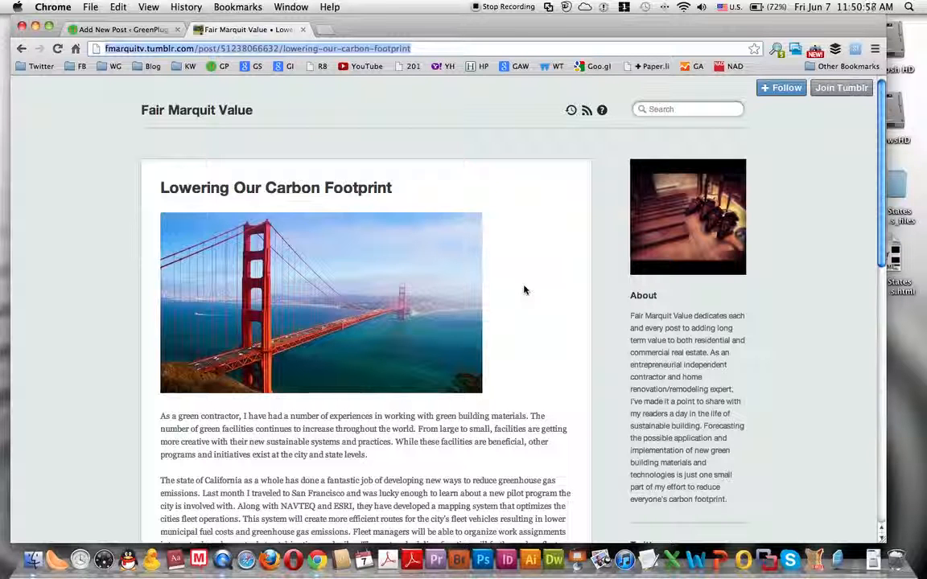
scroll(524, 290, "down", 3)
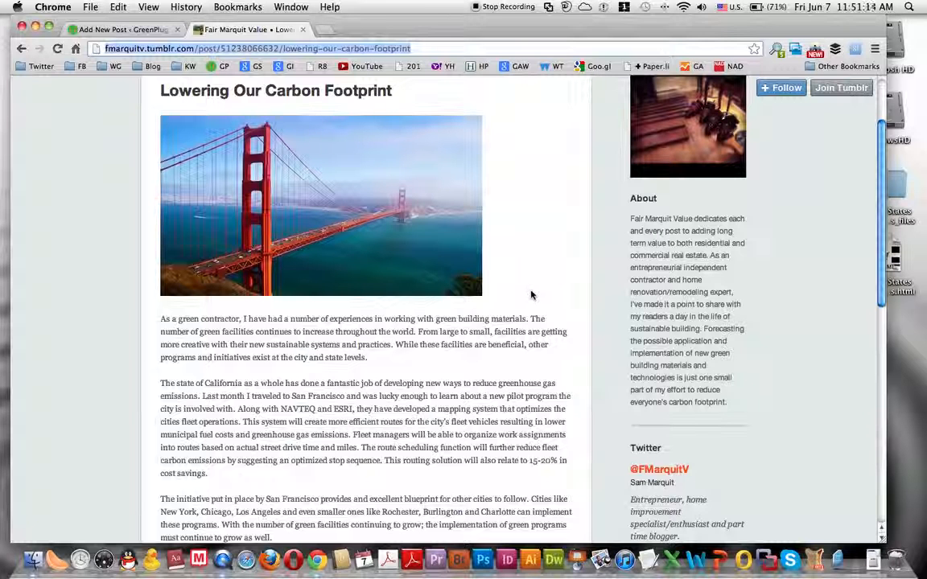
scroll(536, 296, "up", 2)
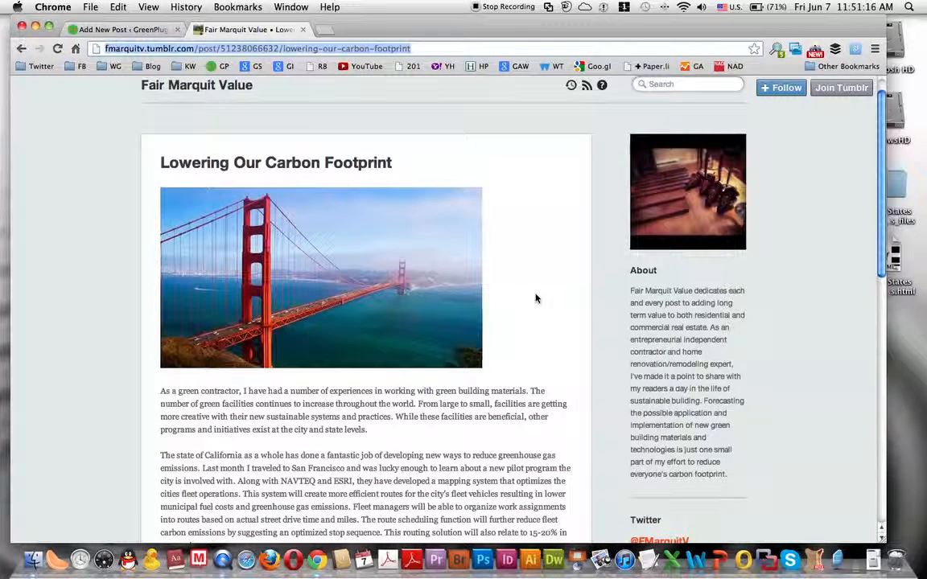
scroll(540, 298, "down", 2)
scroll(541, 294, "up", 2)
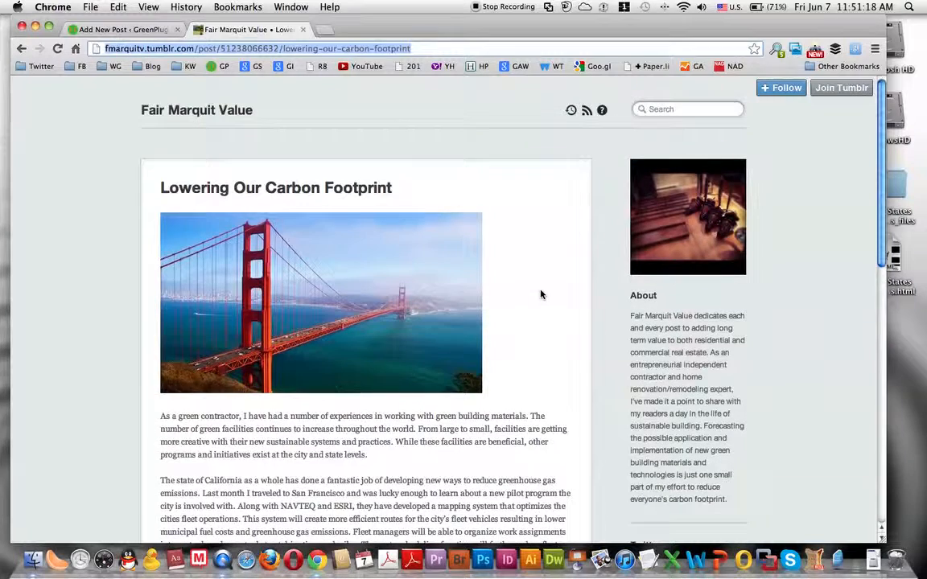
scroll(541, 293, "down", 1)
scroll(542, 293, "down", 2)
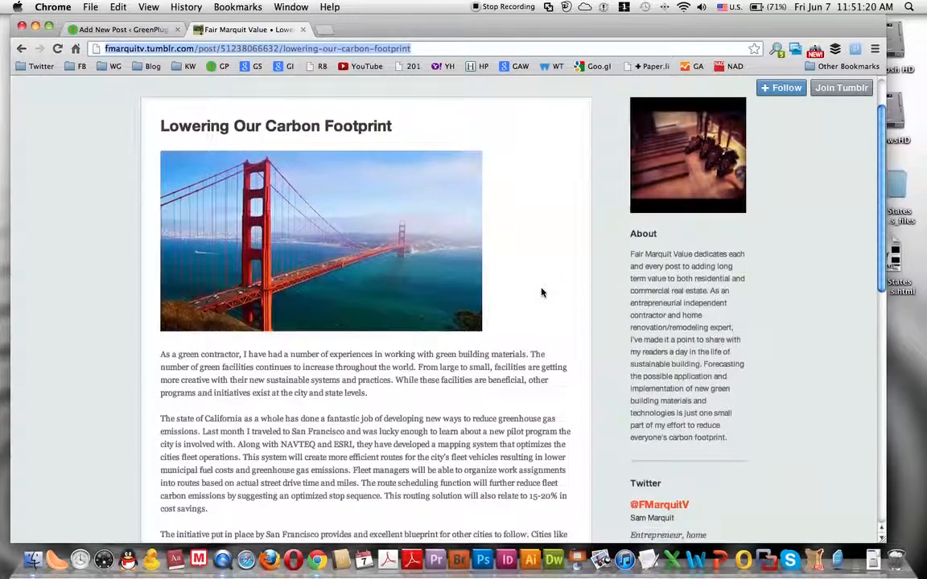
scroll(539, 293, "down", 2)
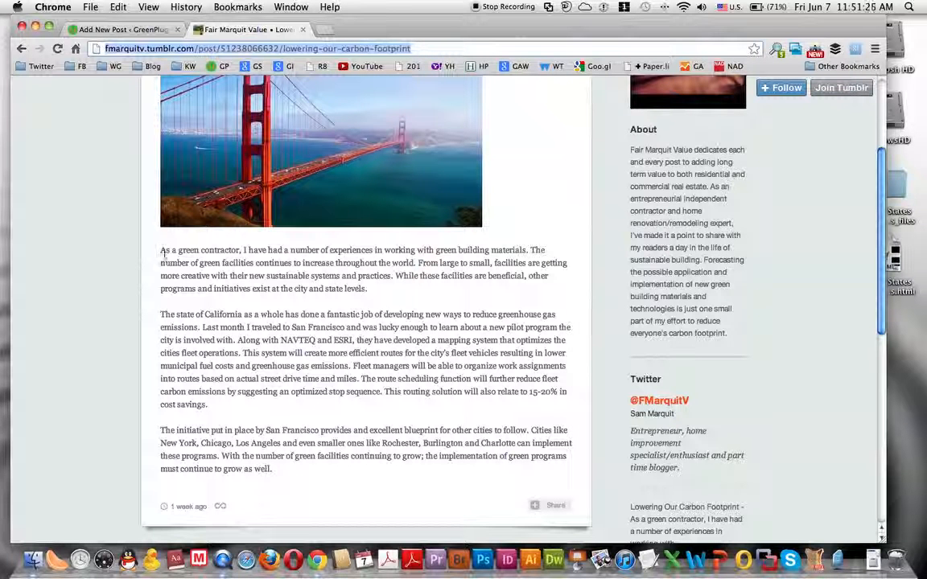
left_click_drag(160, 250, 303, 471)
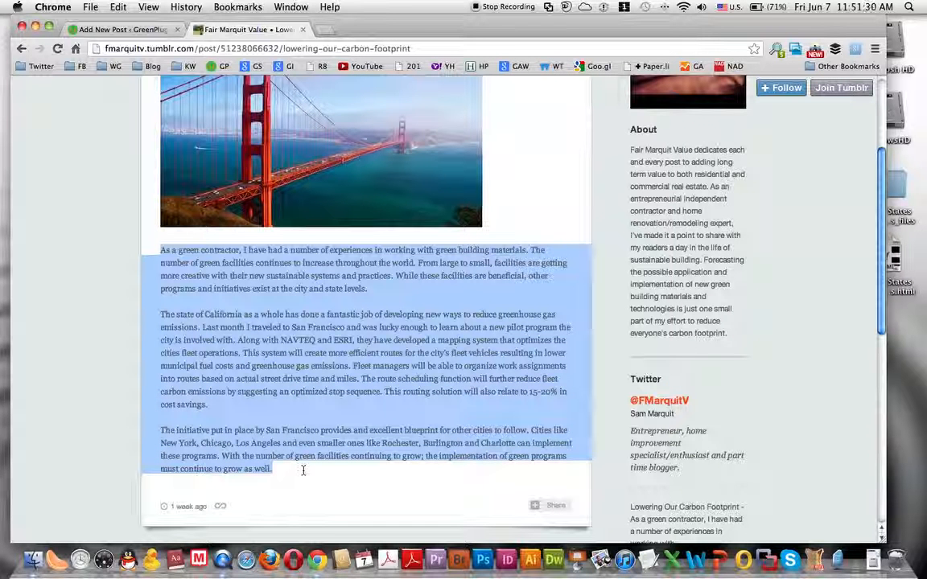
right_click(322, 351)
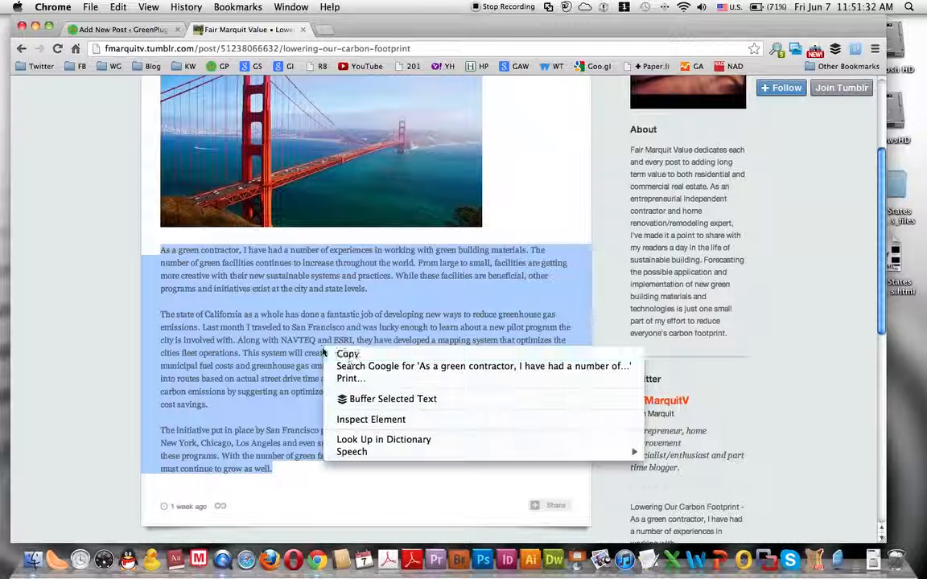
left_click(350, 359)
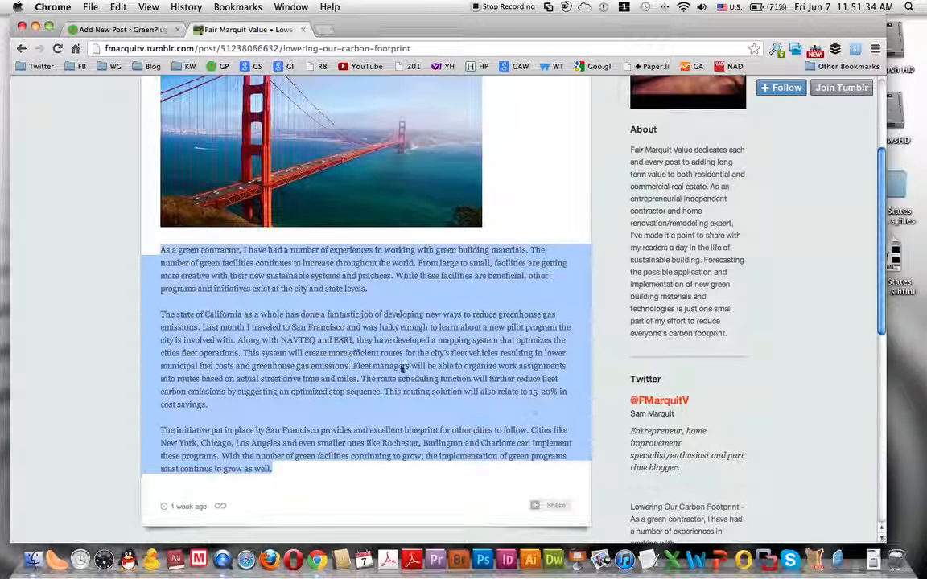
Switch to TextEdit and paste the copied article text into the untitled document.
left_click(648, 548)
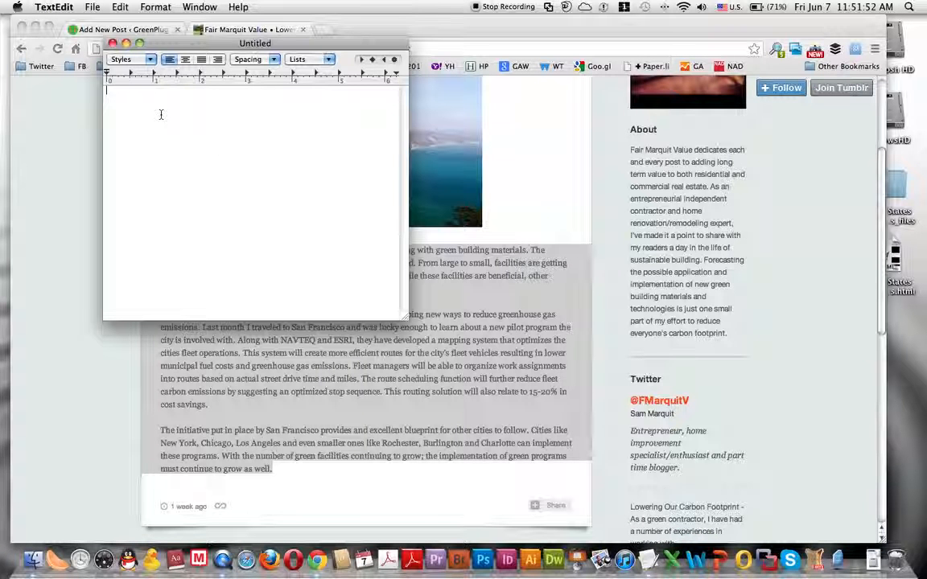
right_click(129, 105)
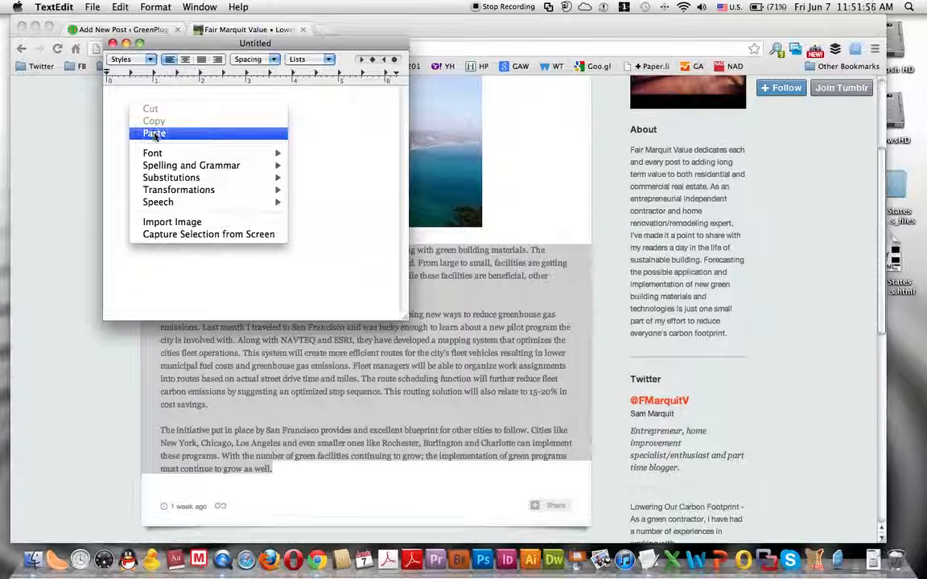
left_click(155, 134)
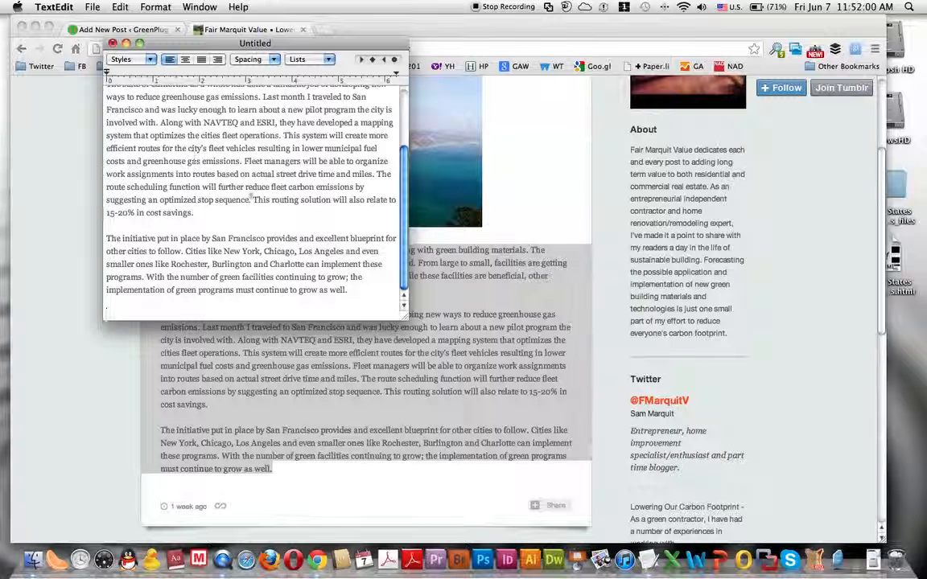
Select the pasted article text and convert the document to plain text, accepting the loss of its formatting.
left_click_drag(348, 290, 106, 73)
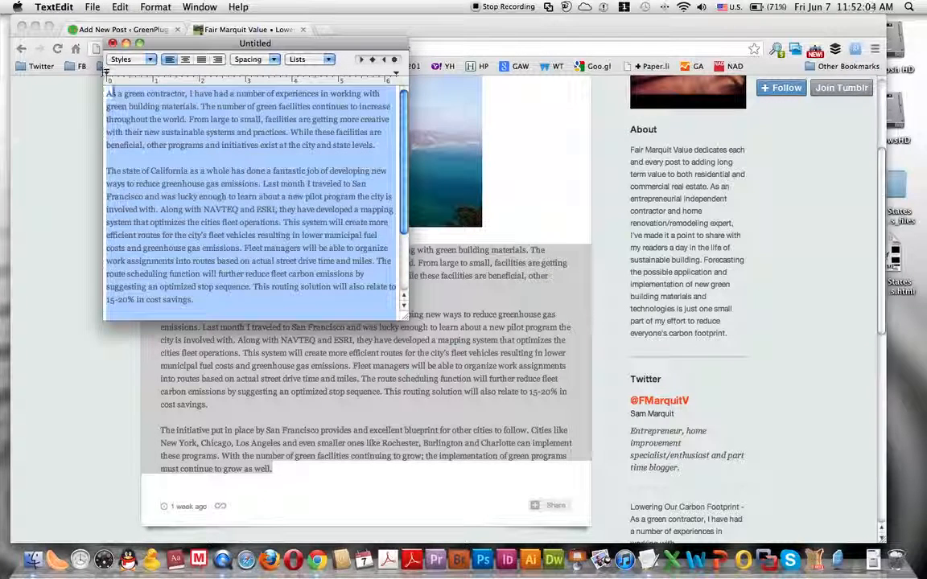
left_click(157, 7)
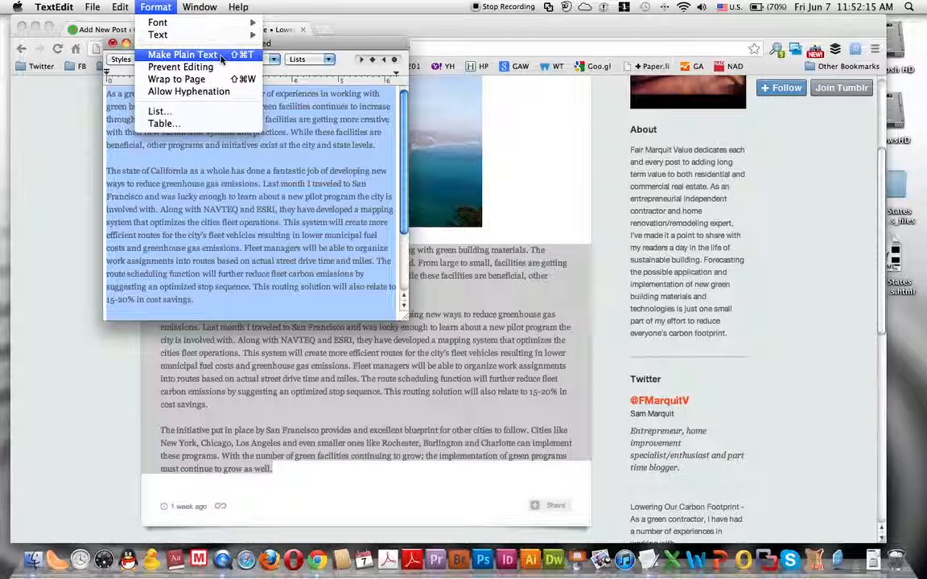
left_click(222, 58)
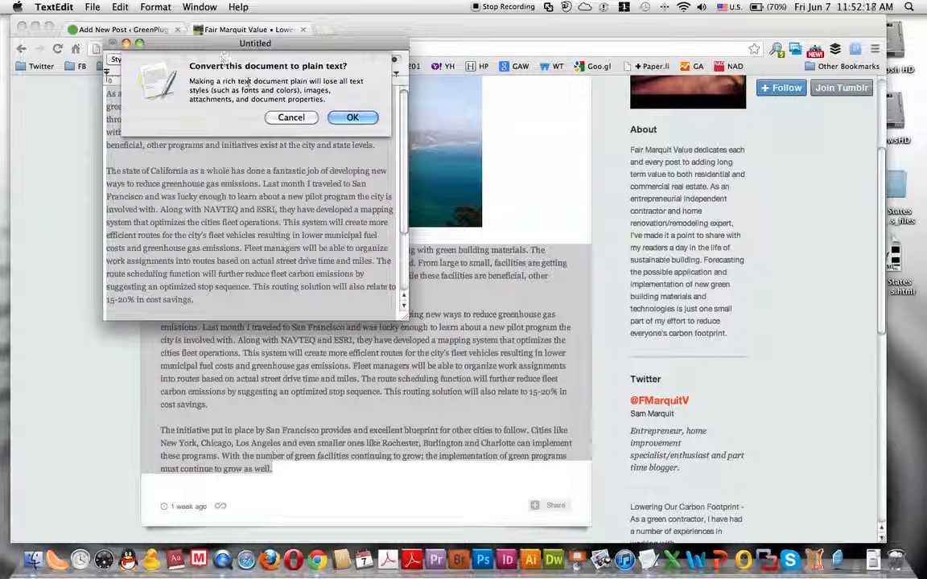
left_click(352, 119)
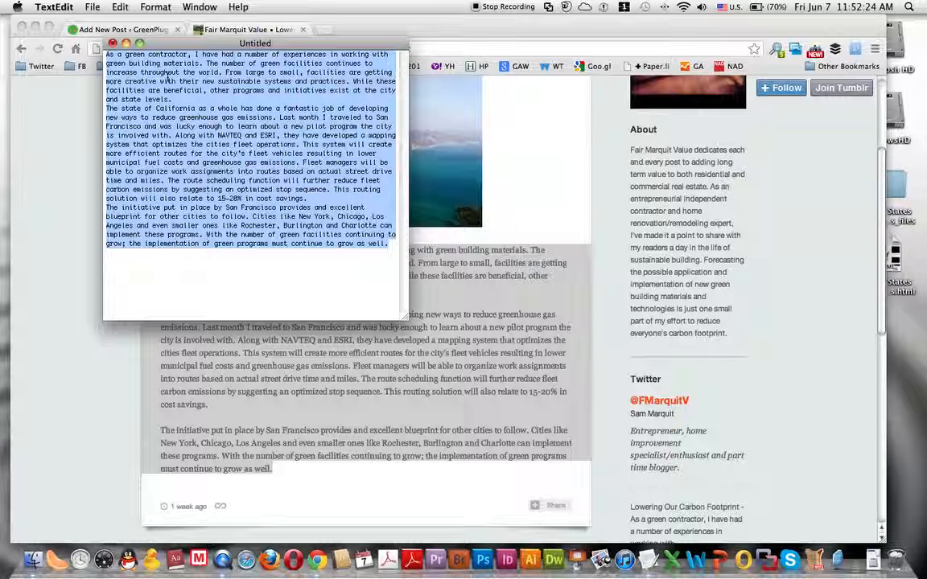
Insert a blank line after the first and second paragraphs of the plain-text article.
left_click(234, 101)
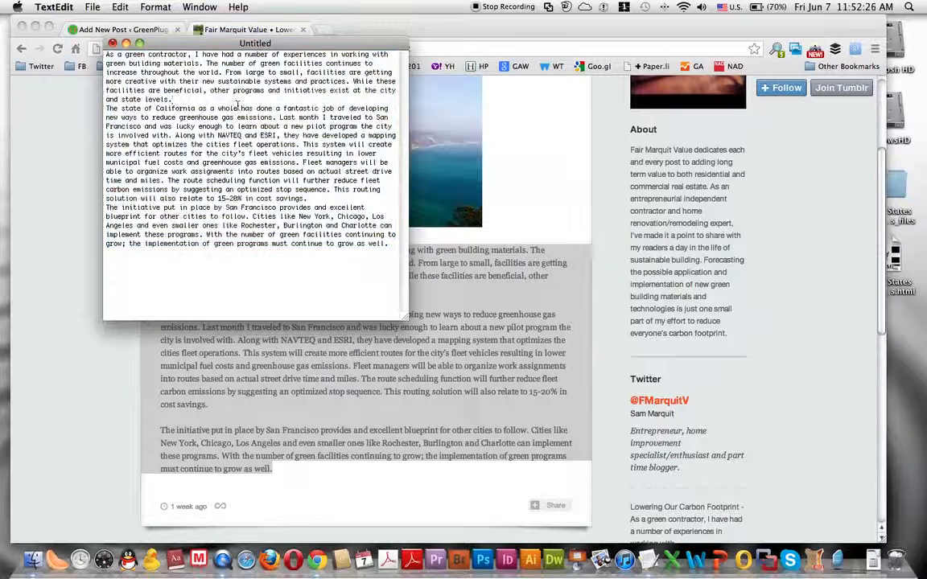
key("Return")
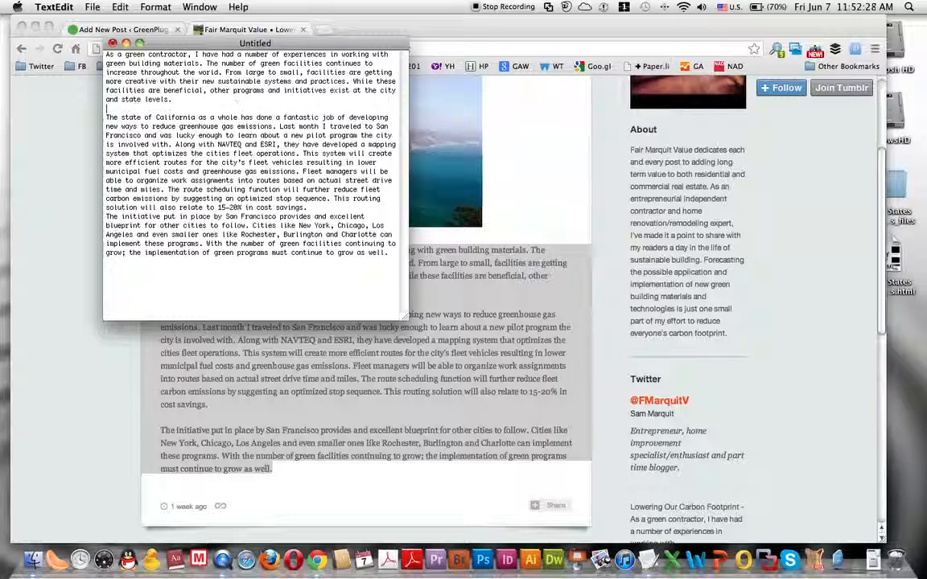
mouse_move(1, 578)
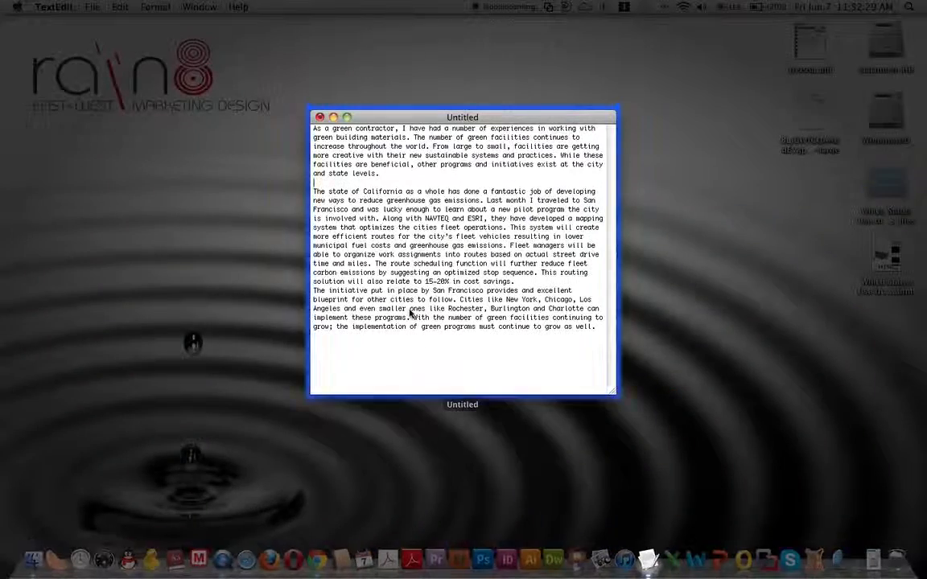
left_click(371, 284)
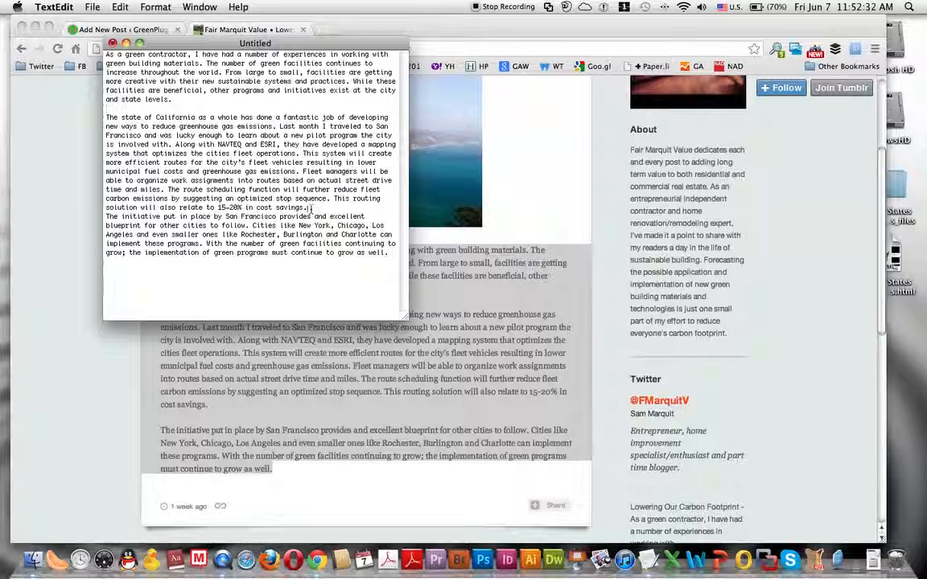
left_click(310, 208)
key("Return")
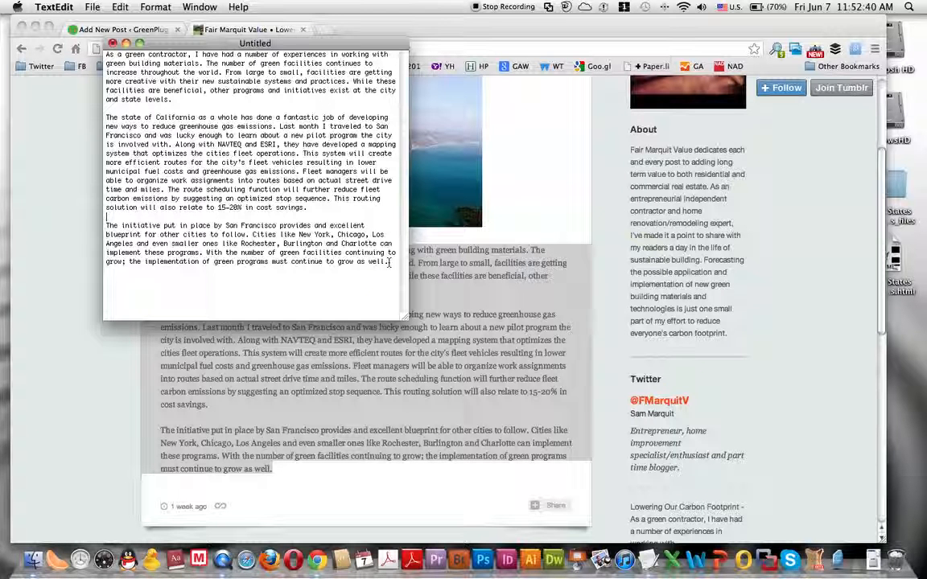
Copy the whole plain-text article, from "As a green contractor" to its last sentence.
left_click_drag(390, 263, 71, 65)
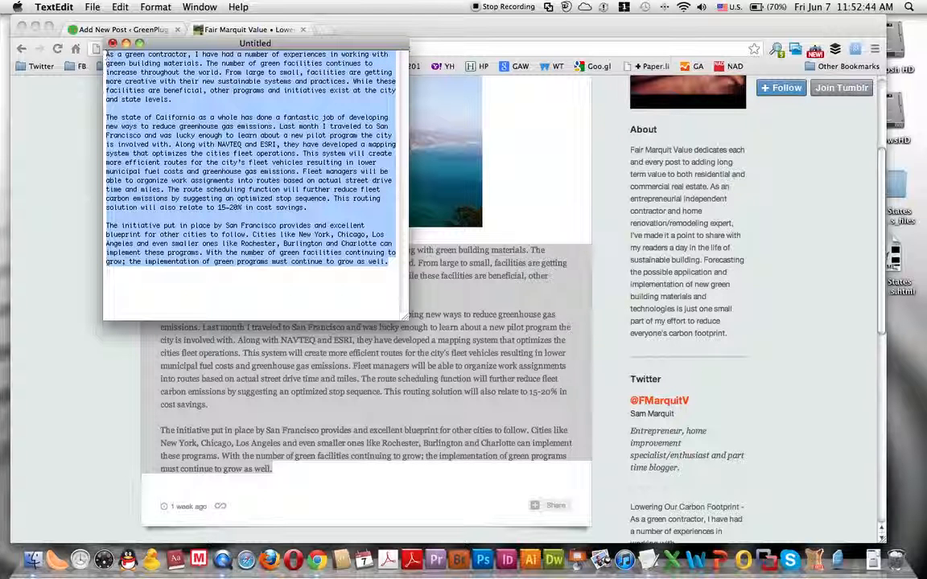
right_click(204, 133)
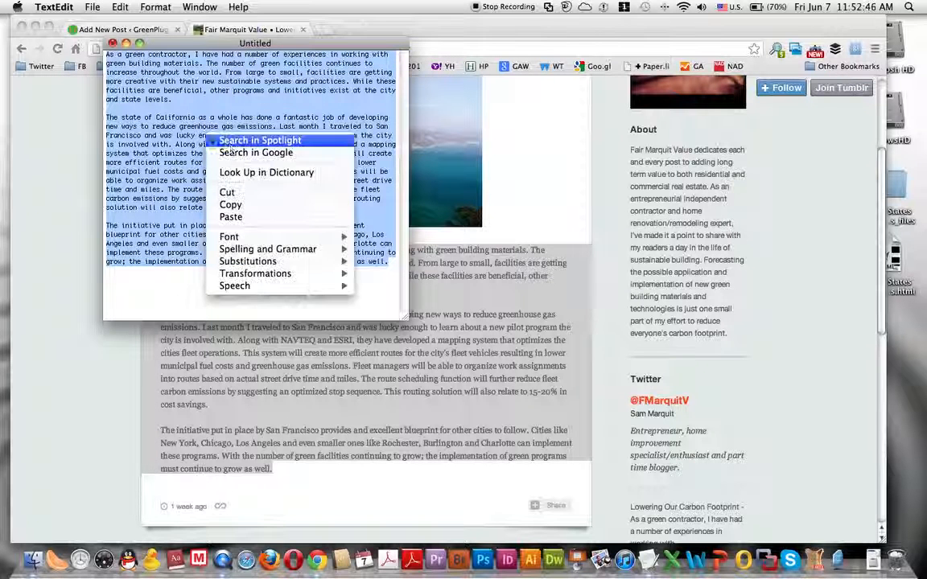
left_click(244, 208)
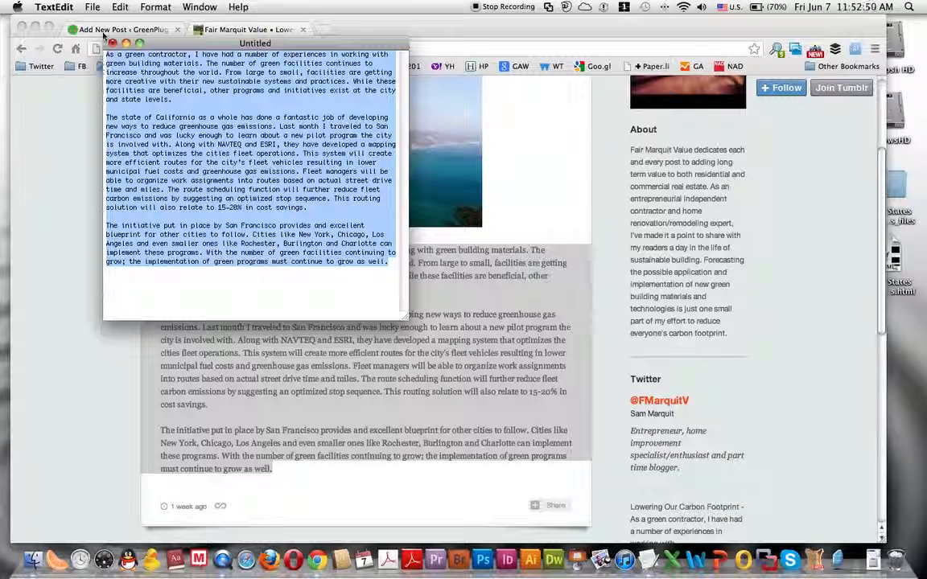
Switch to Chrome and paste the copied plain-text article into the body of the WordPress post "Test Repost Article".
left_click(98, 31)
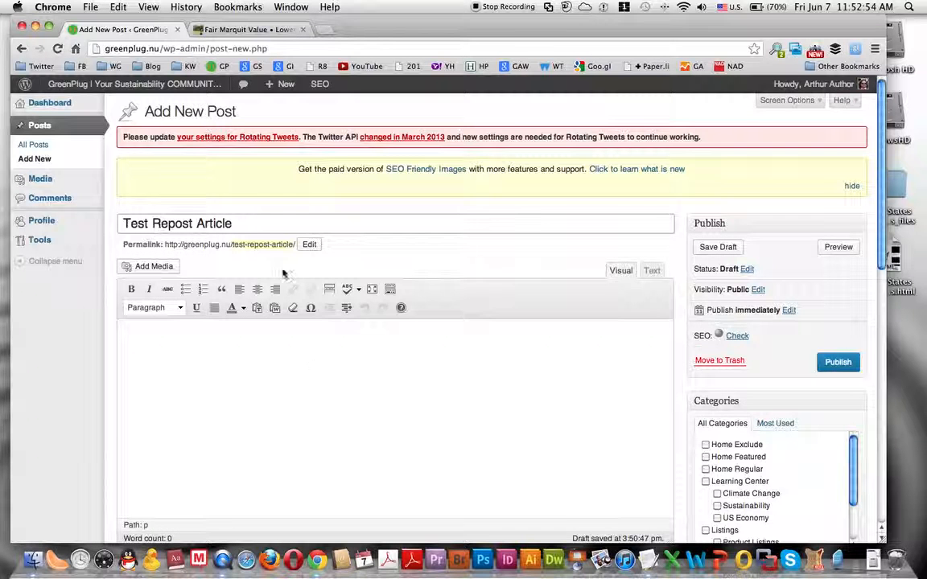
scroll(318, 368, "down", 1)
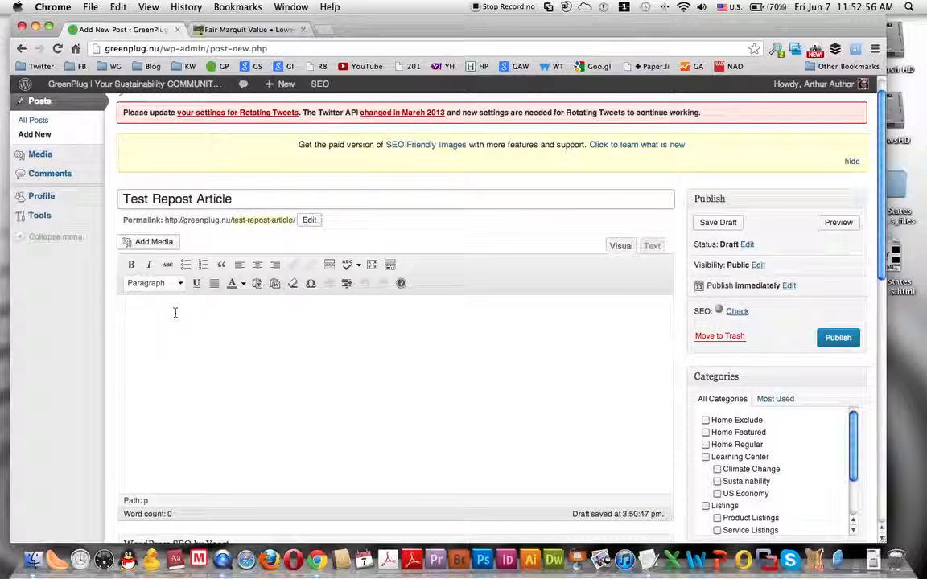
left_click(262, 313)
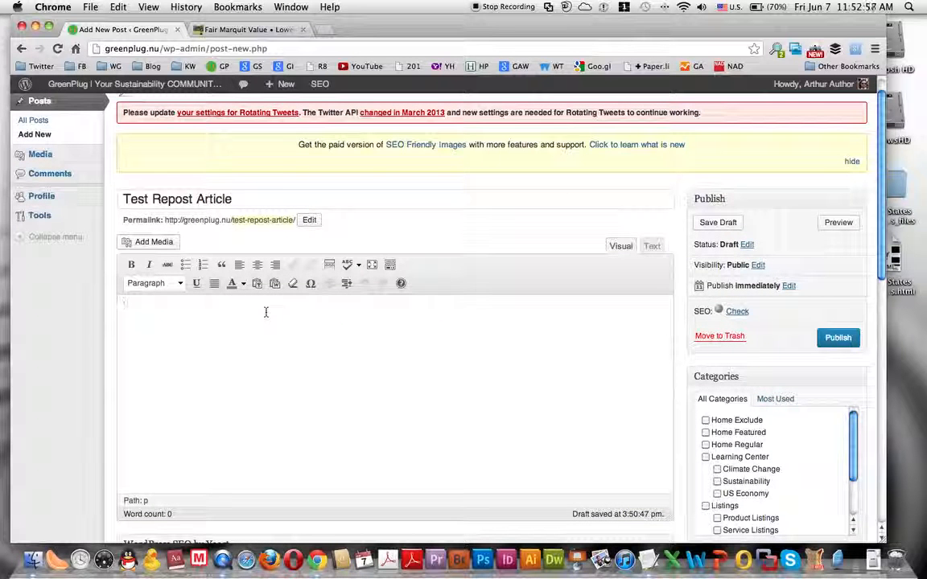
right_click(266, 312)
left_click(289, 372)
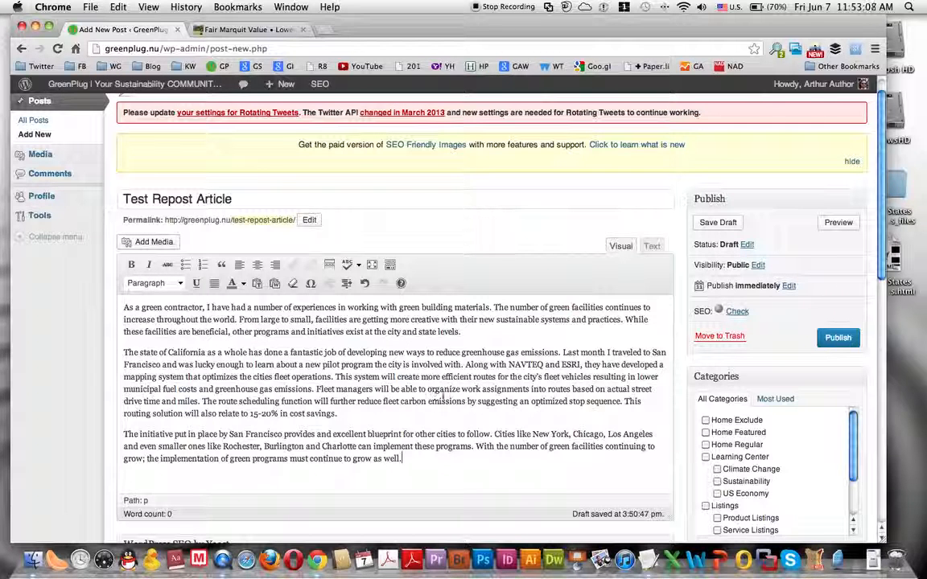
Add the line "Original post is here." below the article's last paragraph, separated from it by a blank line.
scroll(496, 376, "down", 3)
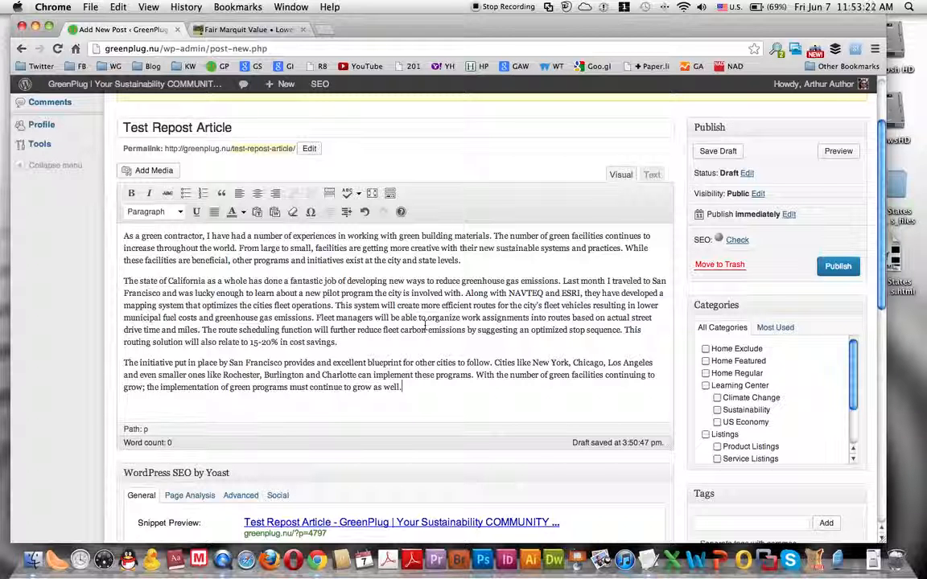
key("Return")
key("Return")
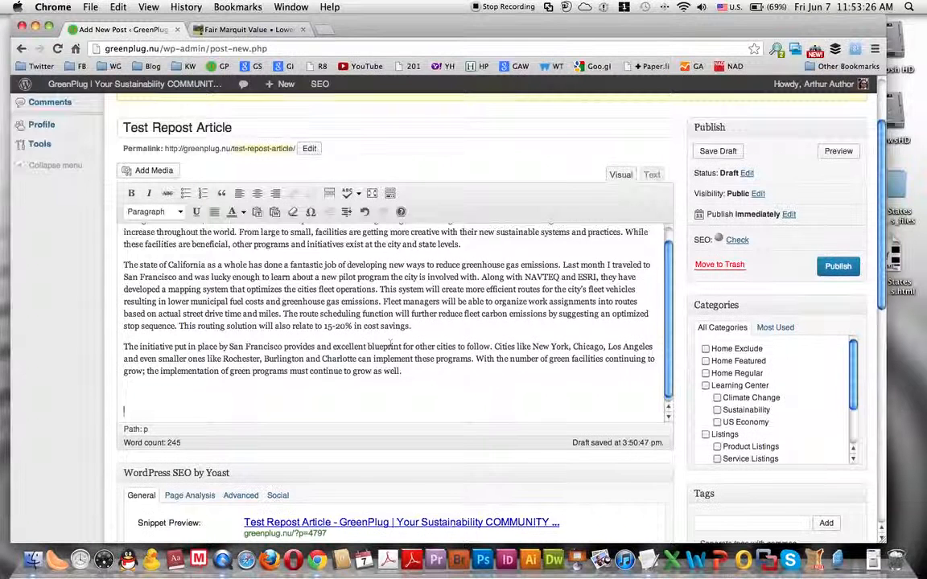
scroll(407, 342, "down", 1)
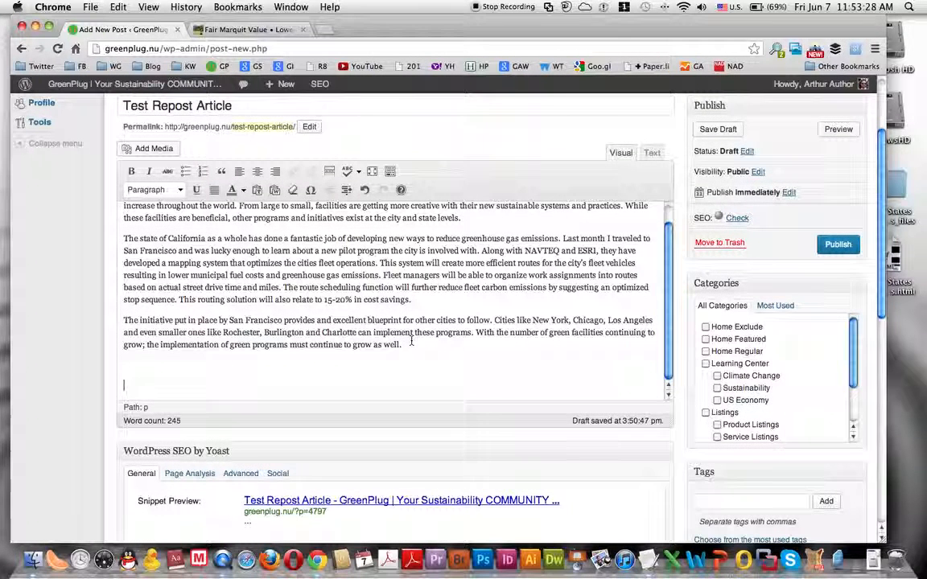
type("iginal post is here.")
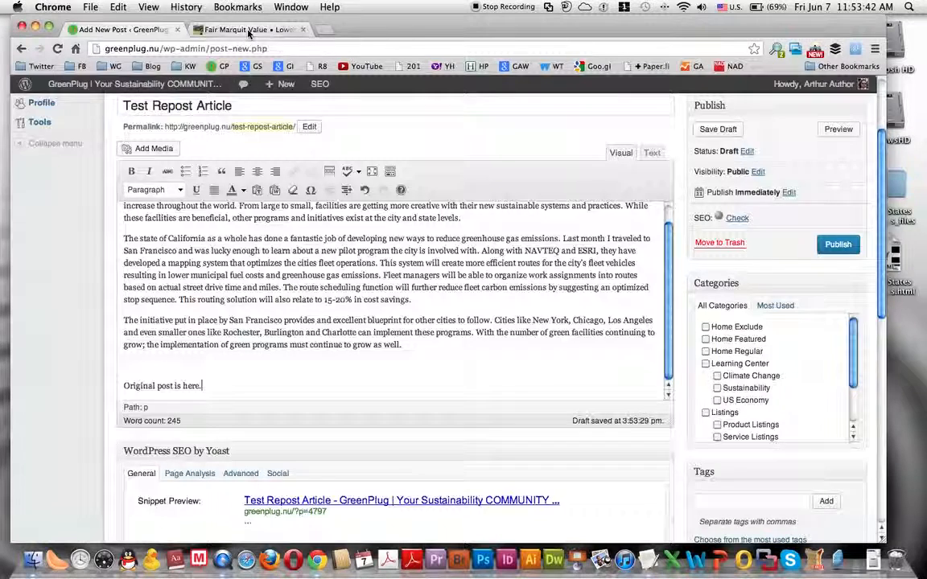
Copy the web address of the Tumblr article "Lowering Our Carbon Footprint".
left_click(250, 31)
scroll(507, 296, "up", 3)
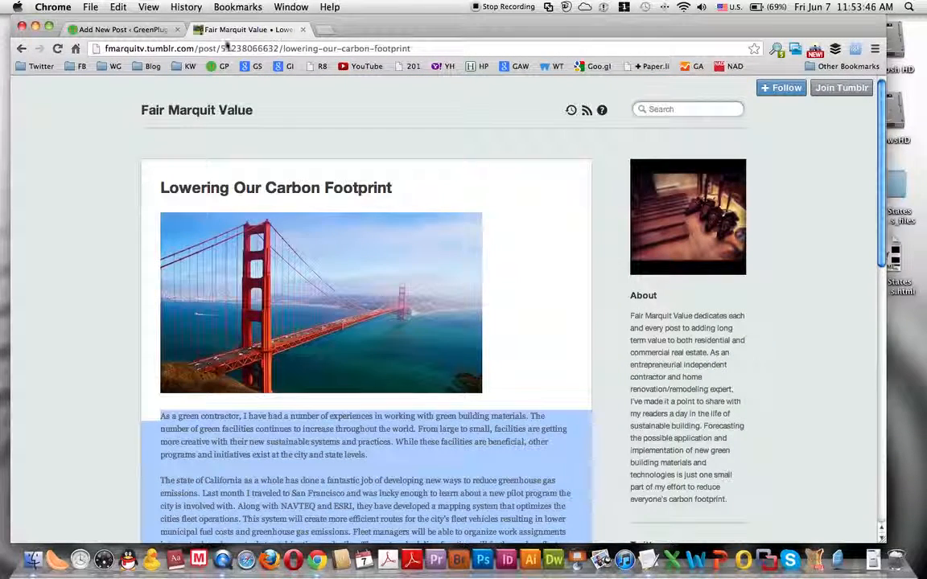
left_click(120, 48)
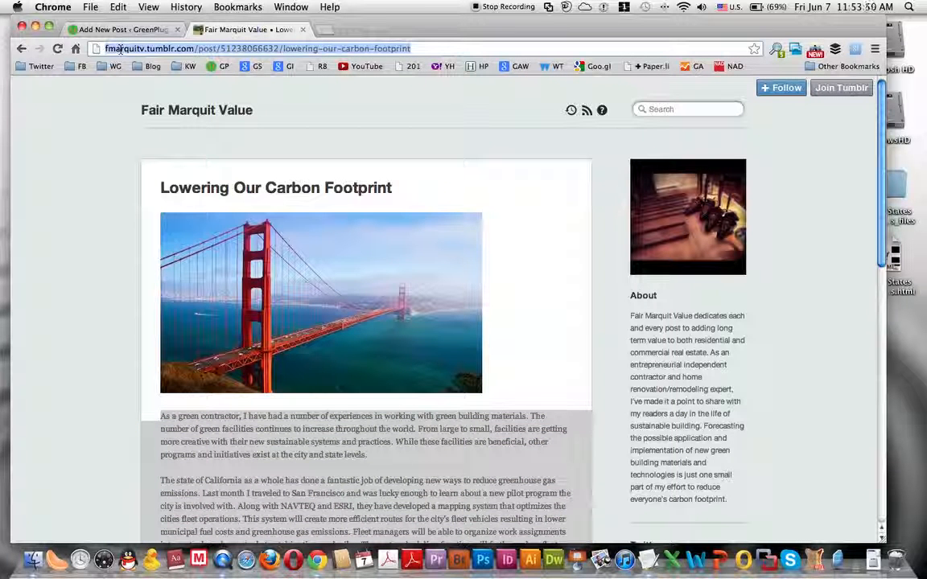
right_click(120, 49)
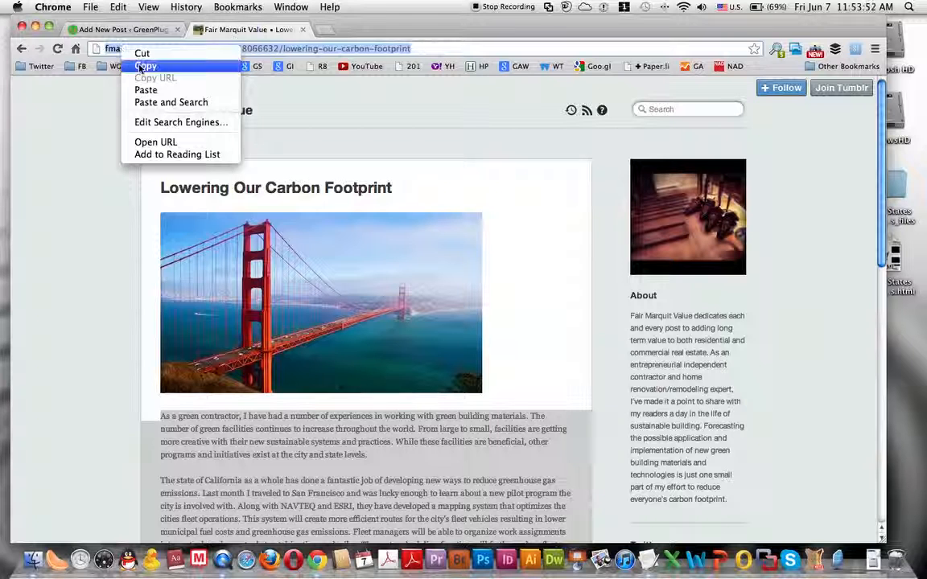
left_click(143, 66)
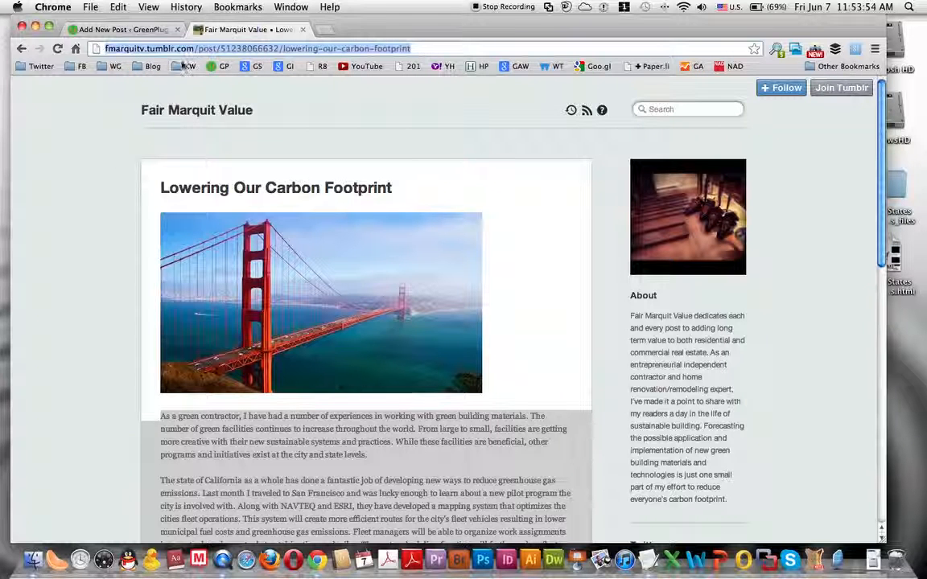
In the WordPress post, link the word "here" to the copied article address, titled "Original Post" and opening in a new window/tab.
left_click(128, 30)
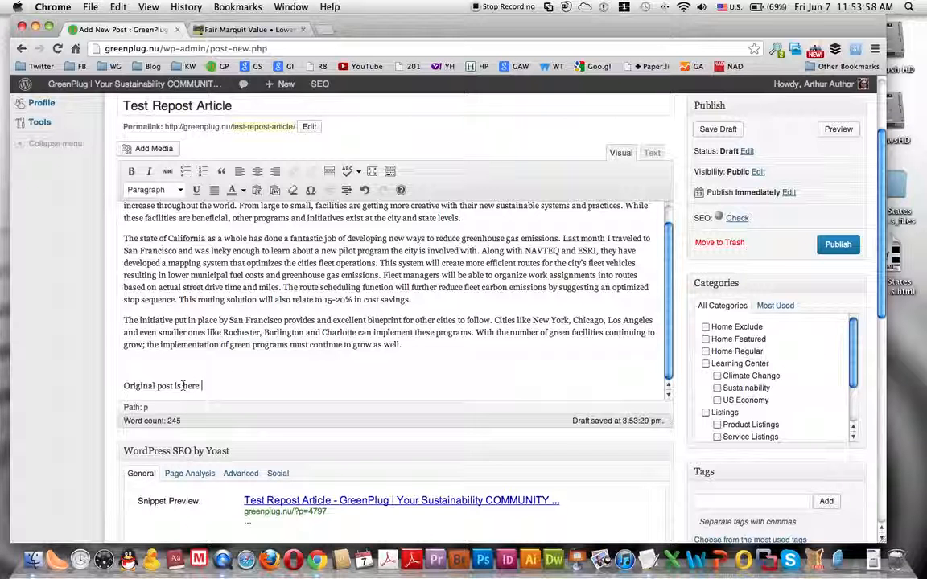
left_click_drag(194, 387, 199, 387)
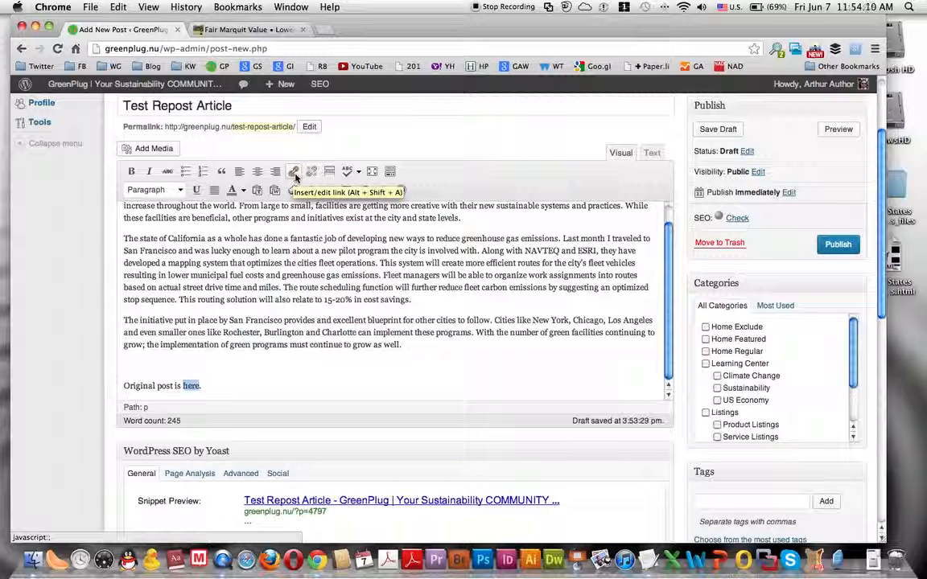
left_click(295, 175)
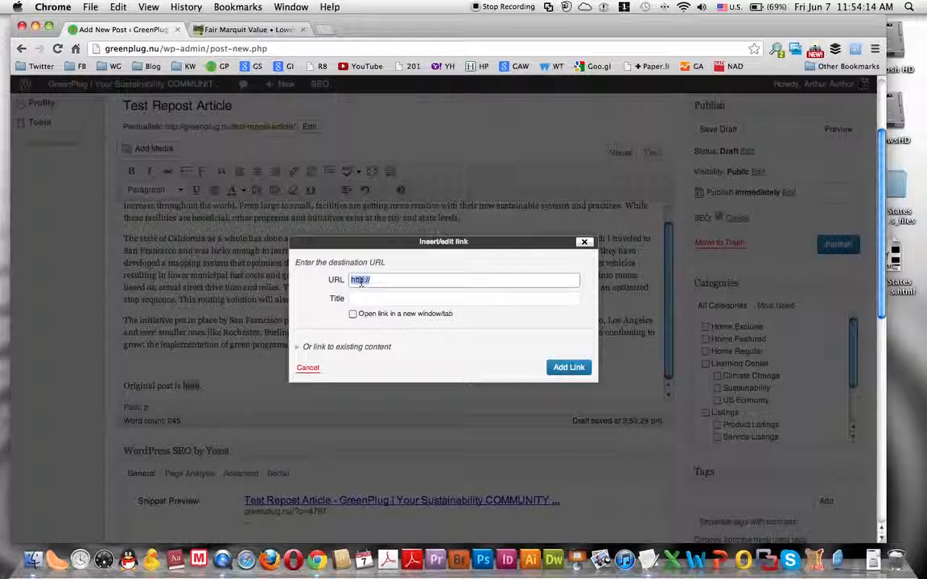
right_click(361, 280)
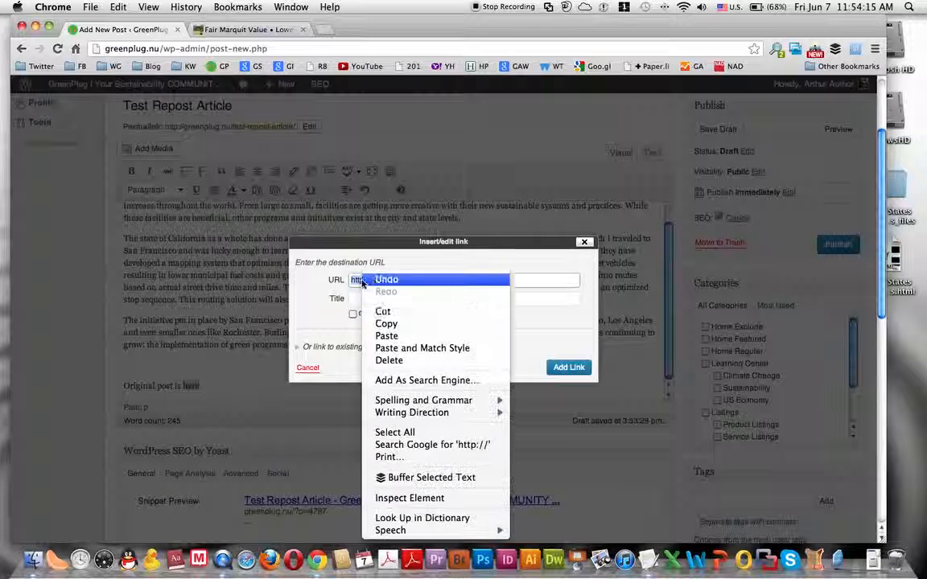
left_click(387, 336)
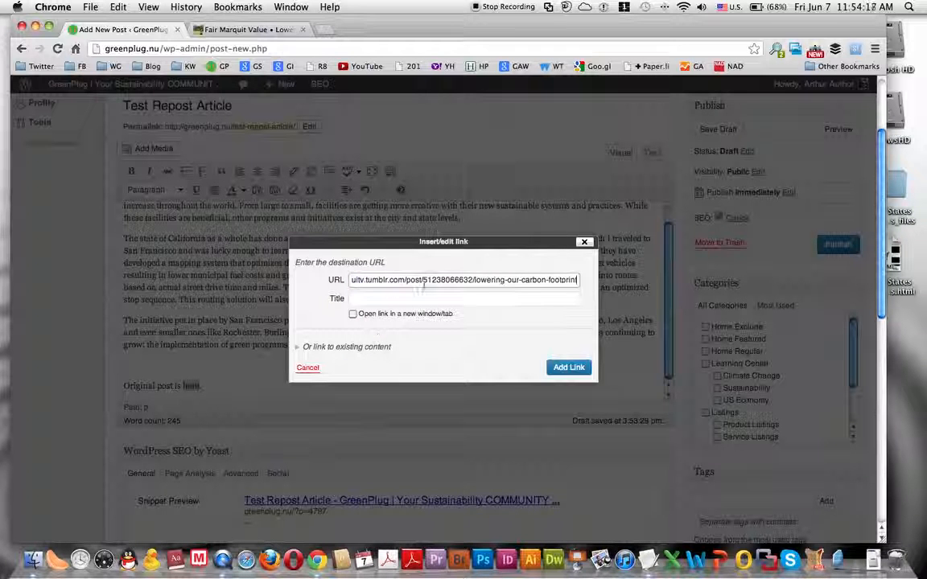
left_click(370, 299)
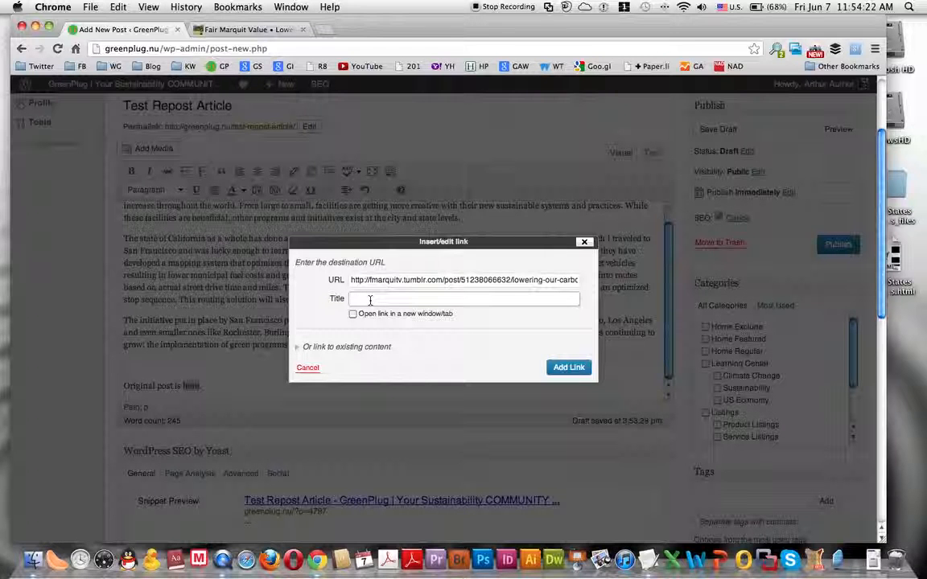
type("Original Pot")
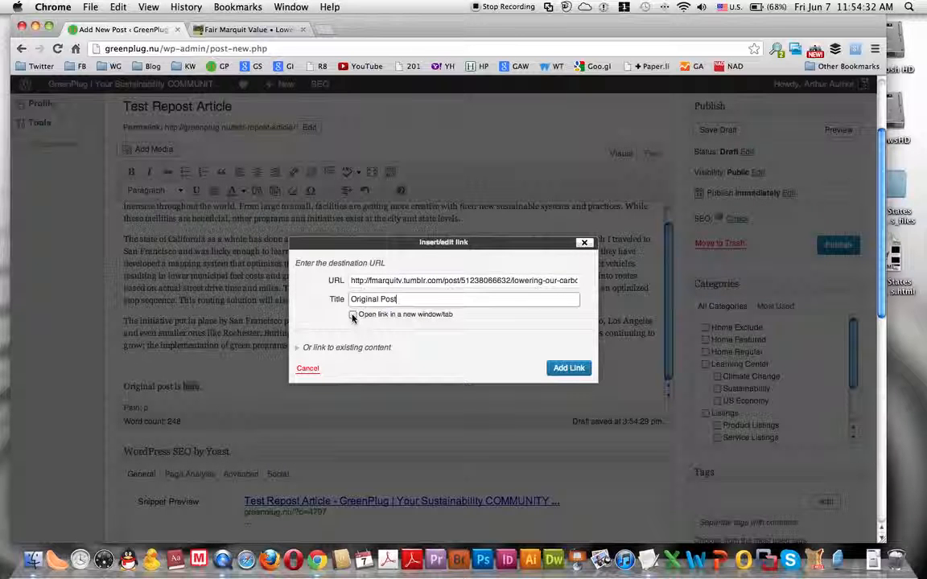
left_click(353, 316)
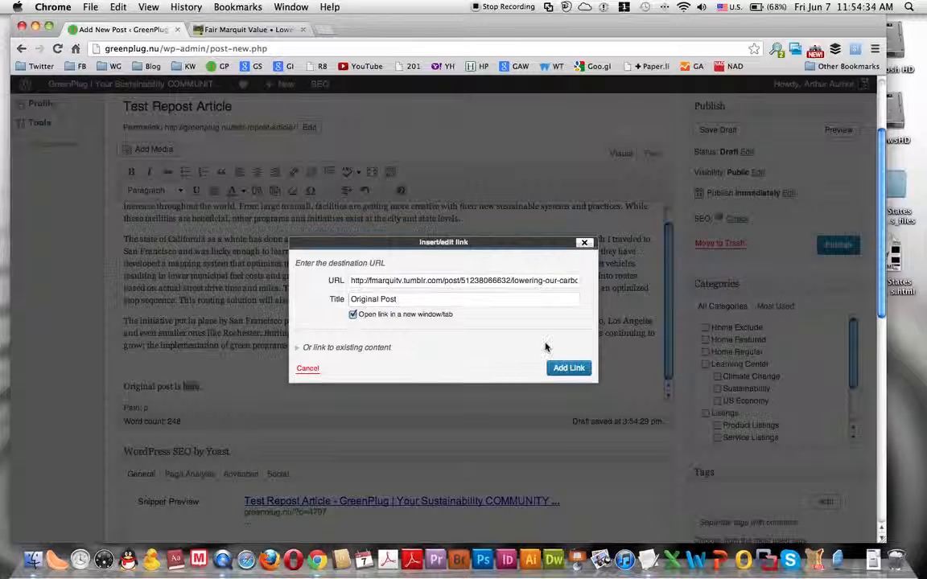
left_click(569, 368)
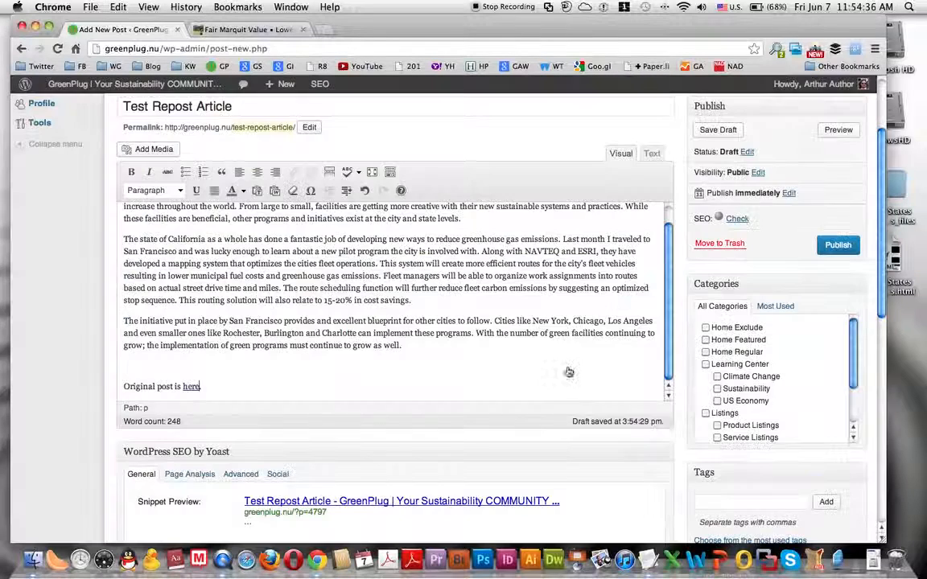
Review the link settings of the word "here" and close them without changing anything.
scroll(314, 368, "down", 1)
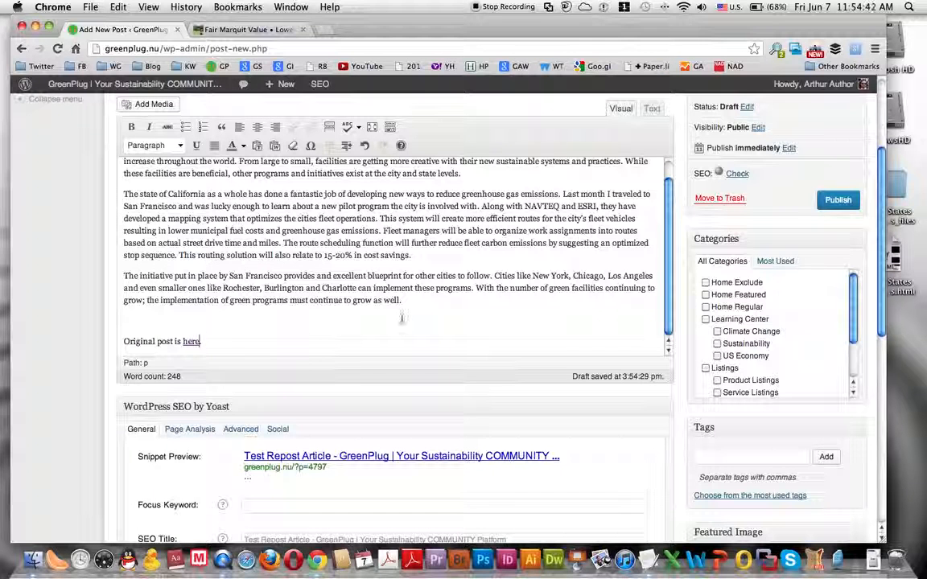
scroll(402, 319, "up", 2)
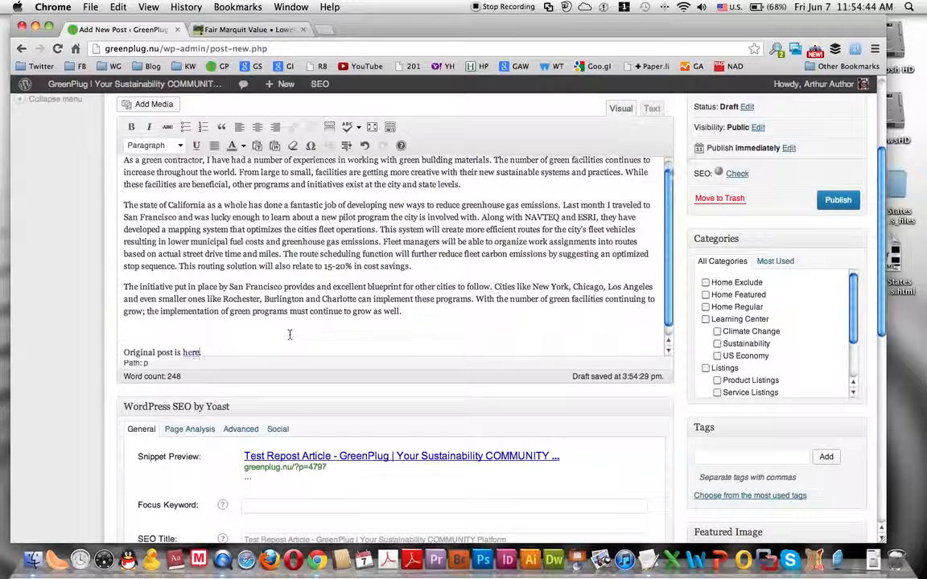
scroll(286, 333, "down", 3)
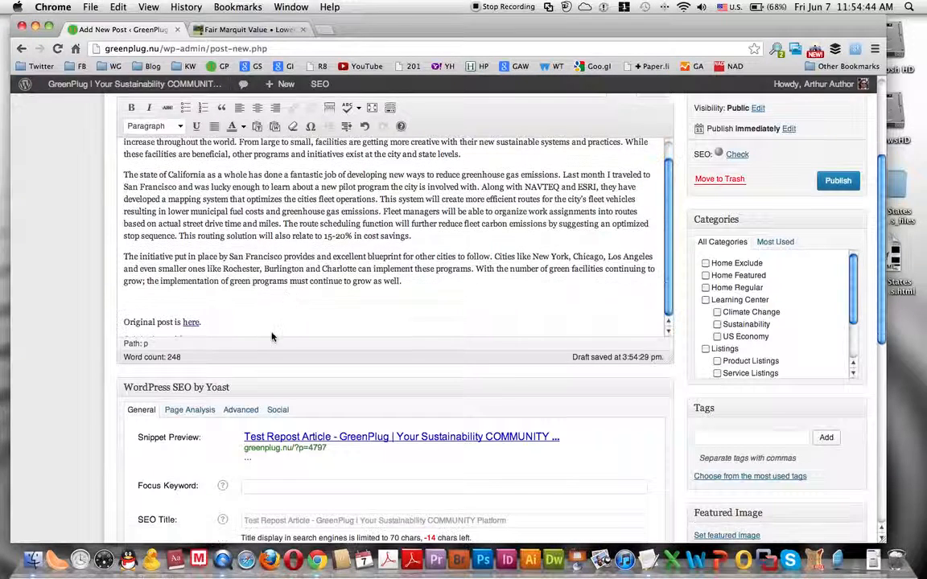
double_click(190, 321)
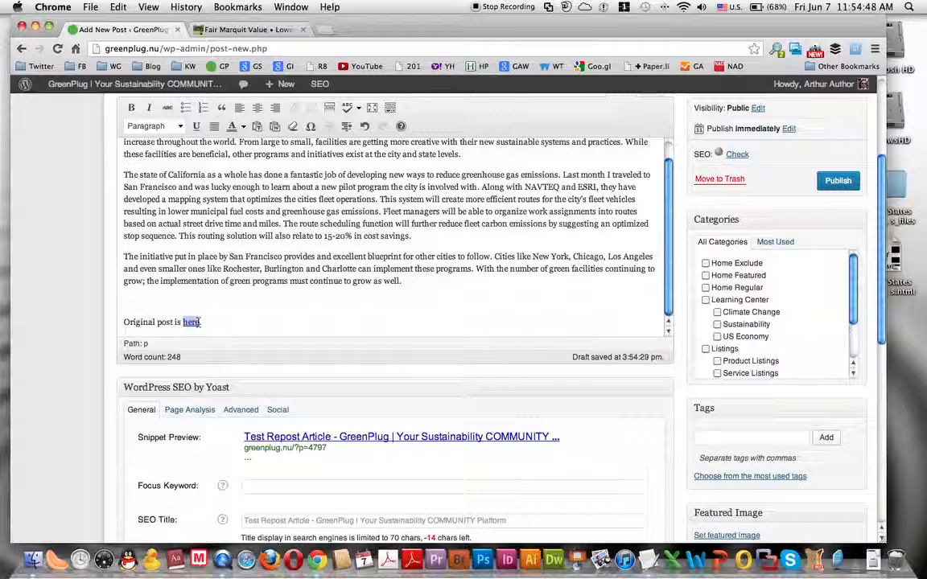
left_click(294, 109)
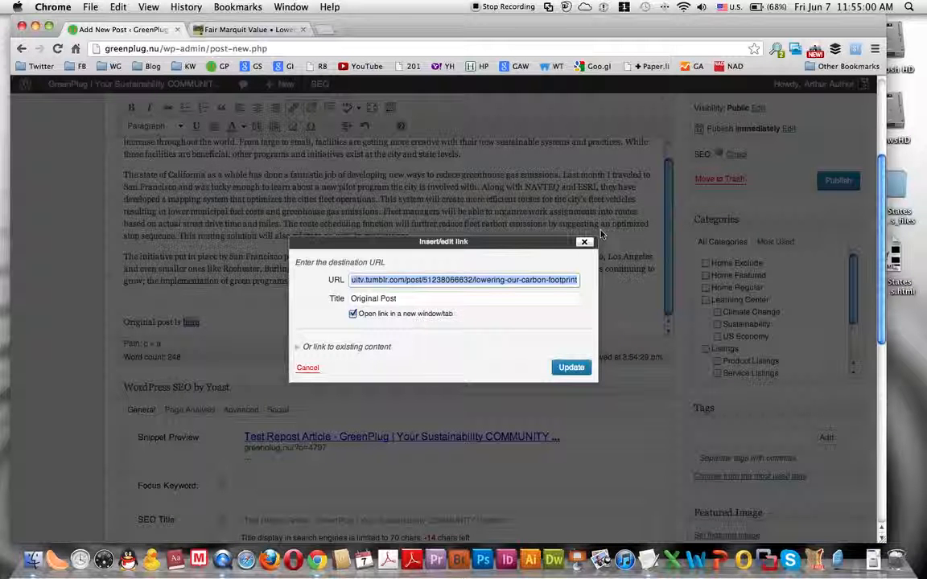
left_click(585, 244)
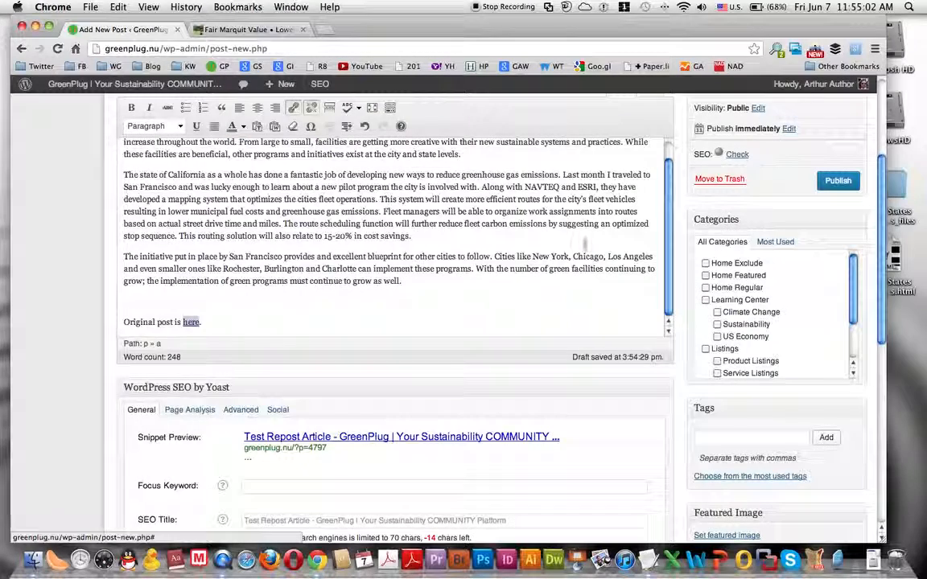
Preview the draft post and look through the article down to its original-post line.
scroll(636, 302, "up", 5)
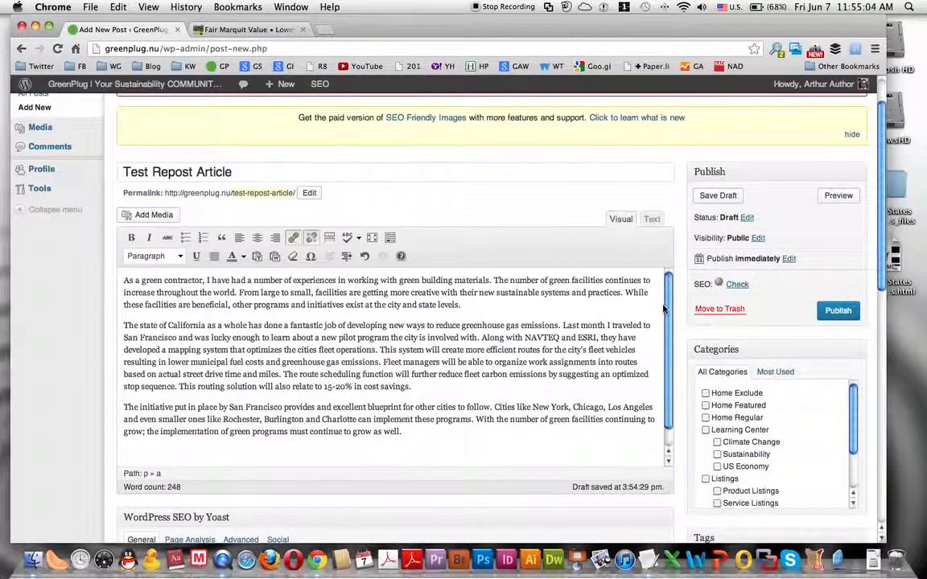
left_click(837, 196)
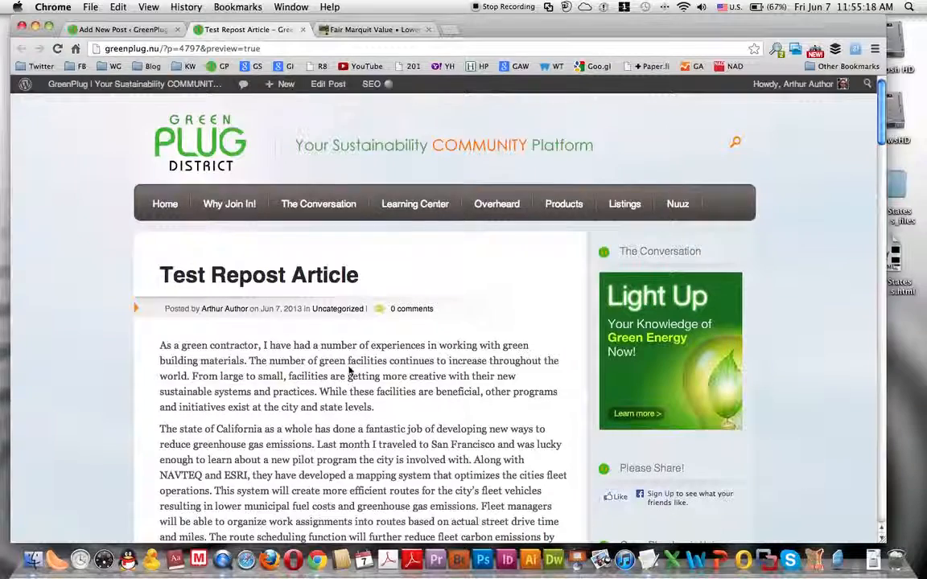
scroll(397, 376, "down", 5)
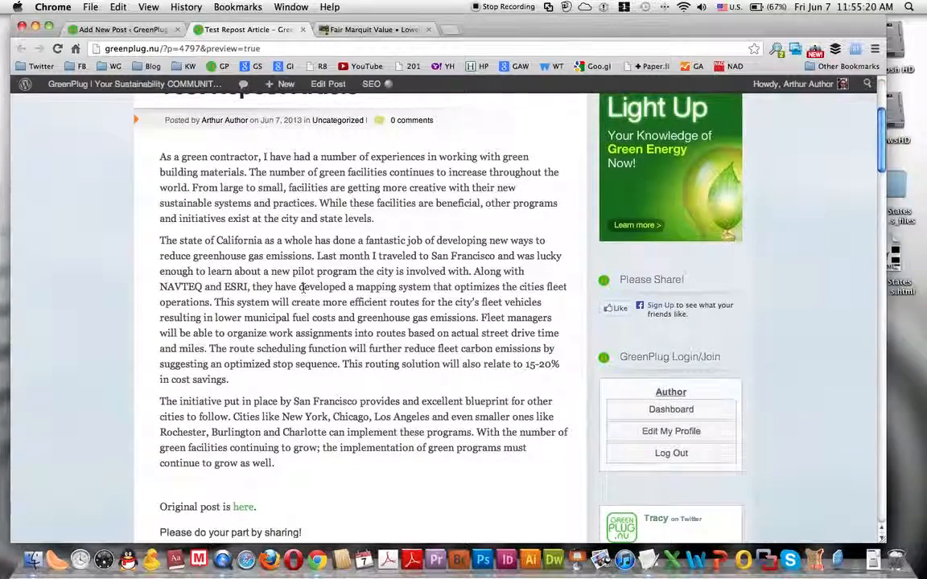
scroll(284, 346, "down", 4)
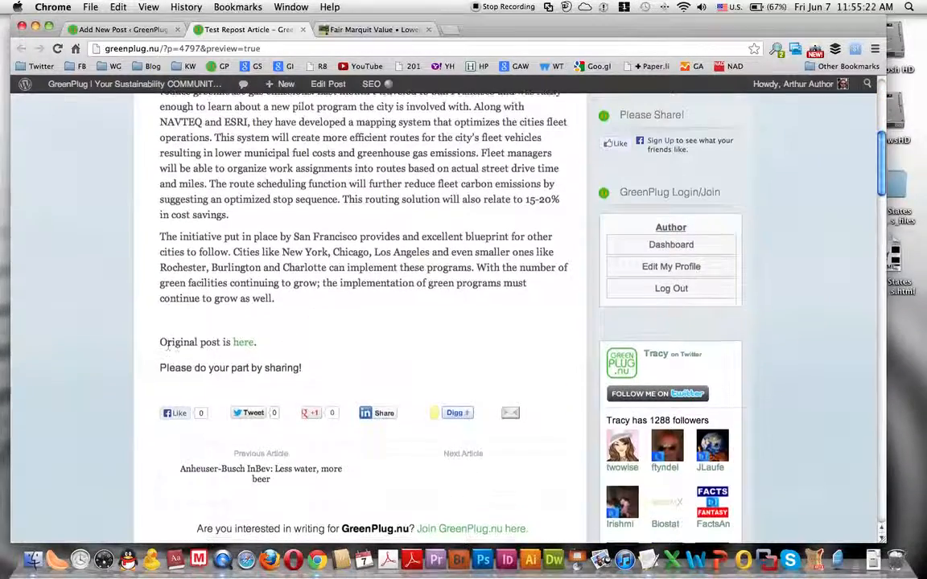
Follow the "here" link in the preview and check the Tumblr article it opens, including its web address.
left_click(245, 345)
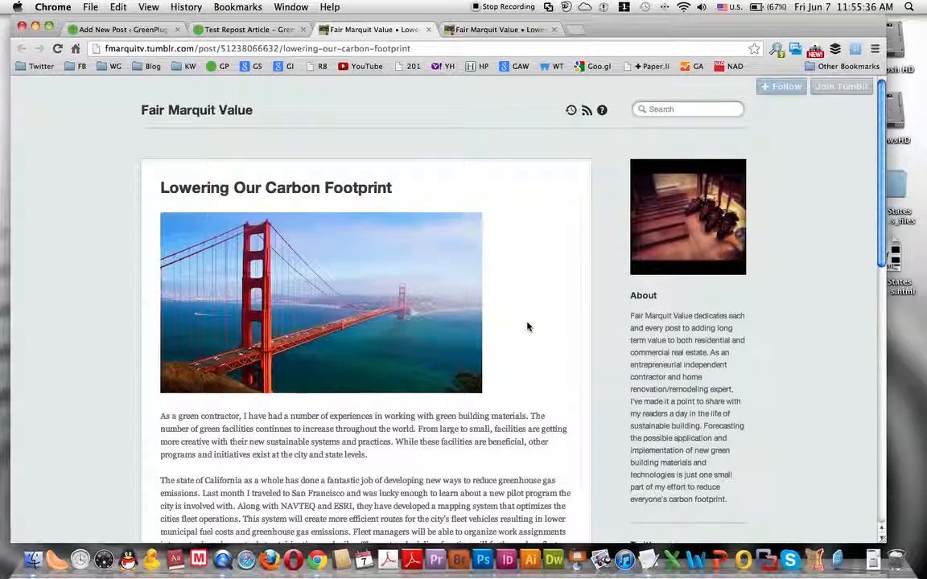
scroll(527, 326, "down", 1)
scroll(527, 327, "down", 4)
scroll(228, 93, "up", 5)
left_click_drag(104, 48, 424, 48)
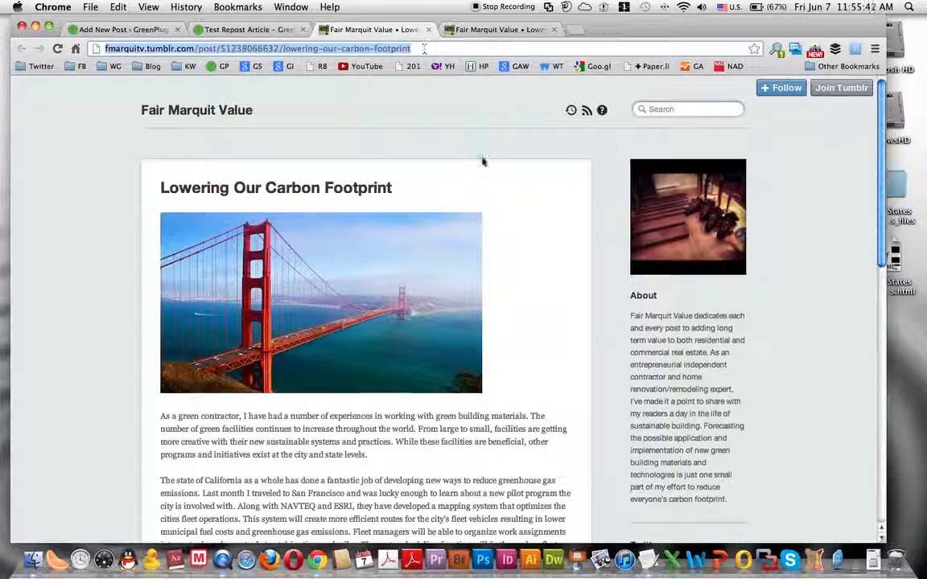